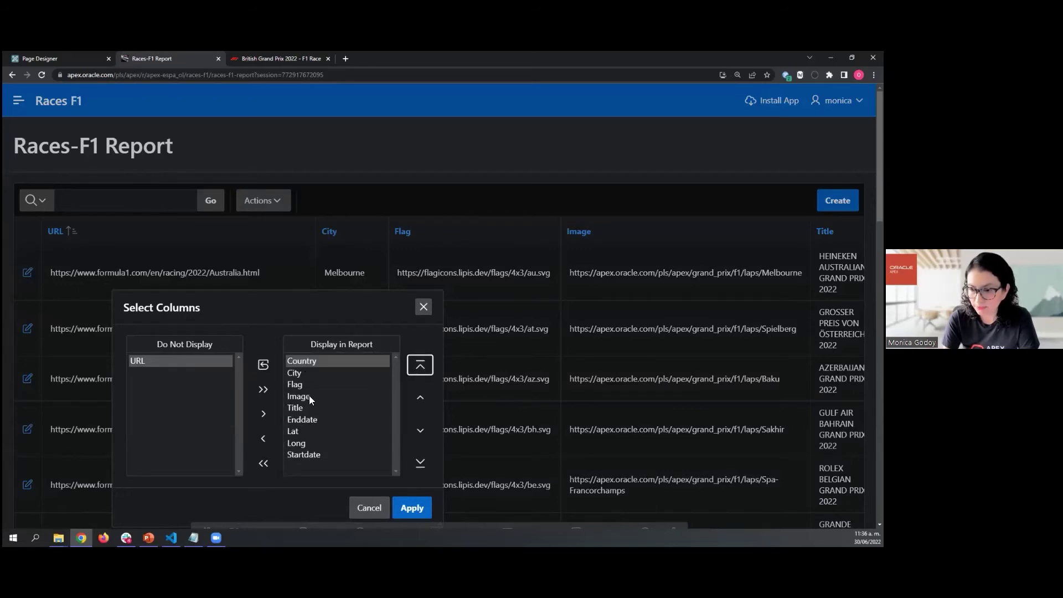
# - Move Title to the top of the report's displayed columns and hide the Flag, Image, Long and Lat columns
pyautogui.click(307, 406)
pyautogui.click(421, 367)
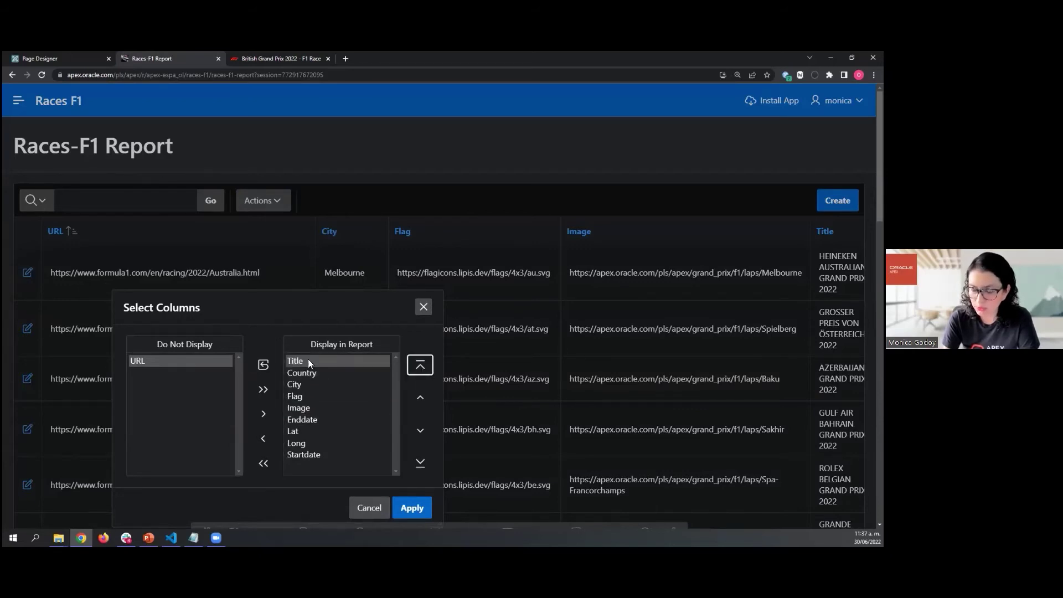
pyautogui.doubleClick(297, 394)
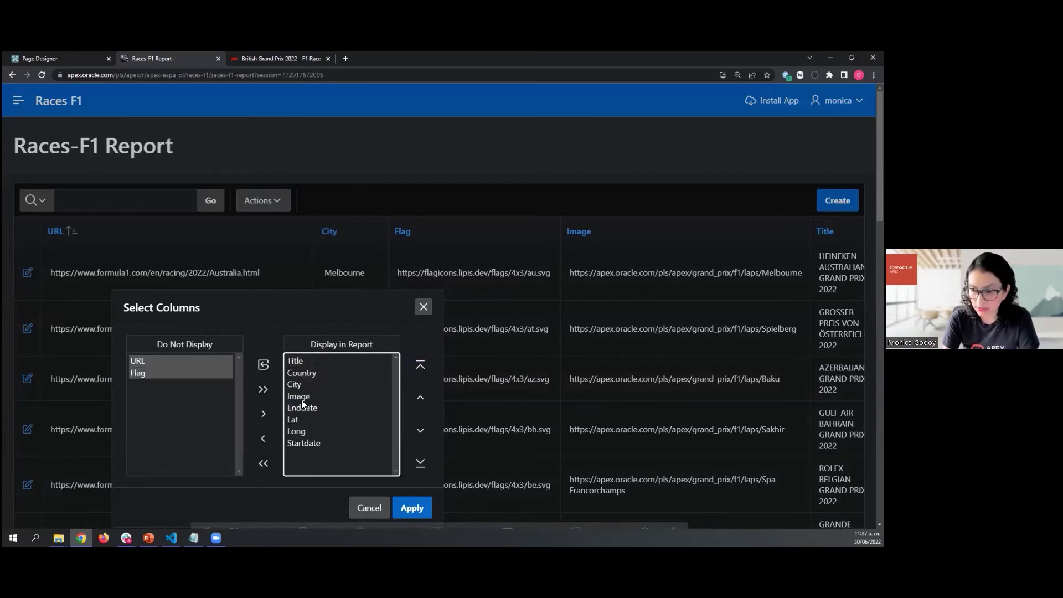
pyautogui.doubleClick(297, 398)
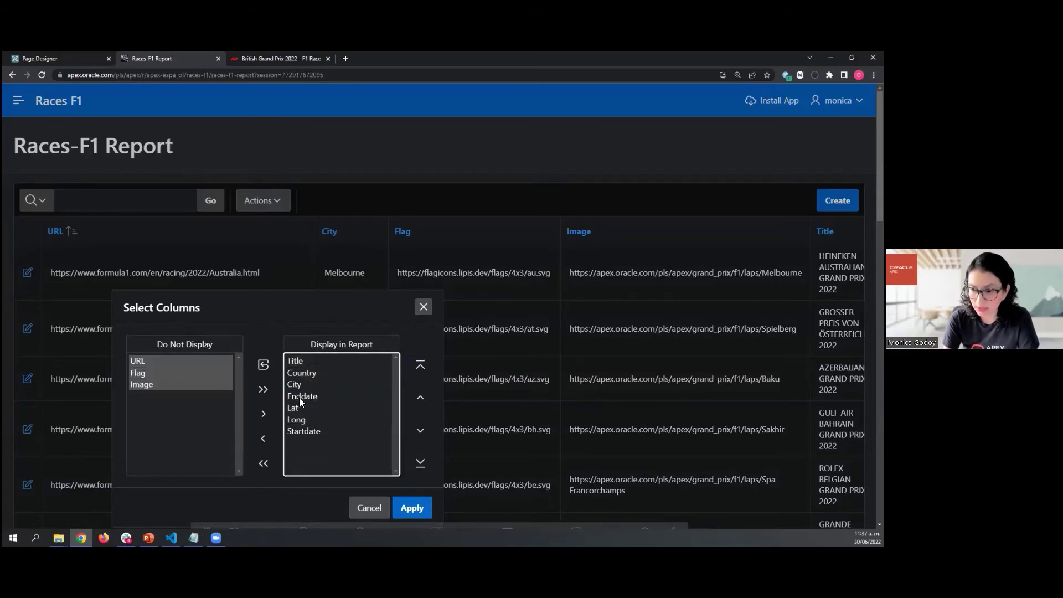
pyautogui.click(297, 427)
pyautogui.doubleClick(297, 420)
pyautogui.click(299, 411)
pyautogui.doubleClick(299, 411)
# - Place the Startdate column directly before Enddate and apply the column selection to the report
pyautogui.click(304, 408)
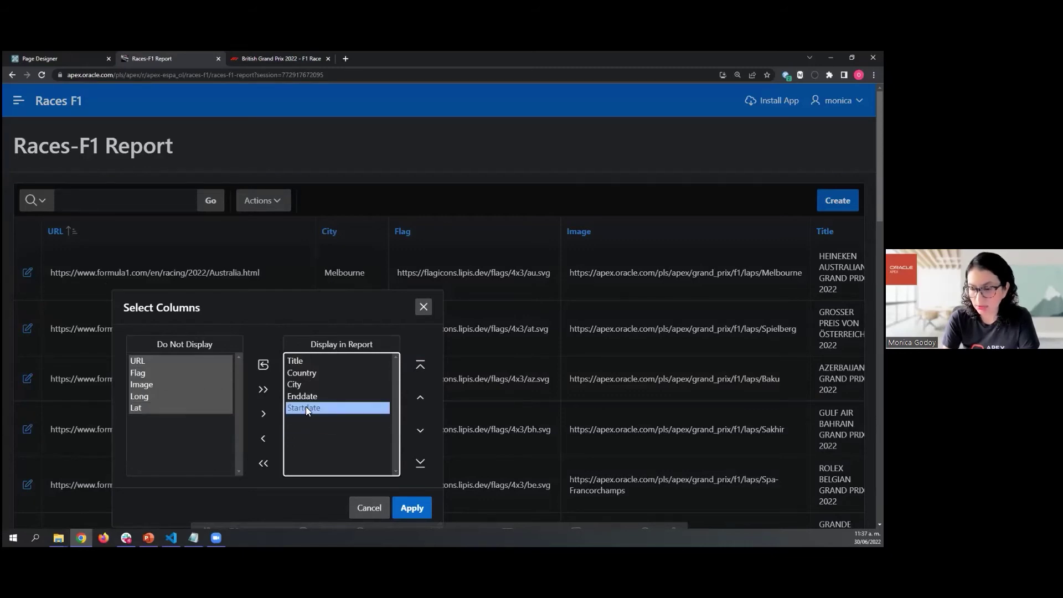
pyautogui.click(424, 400)
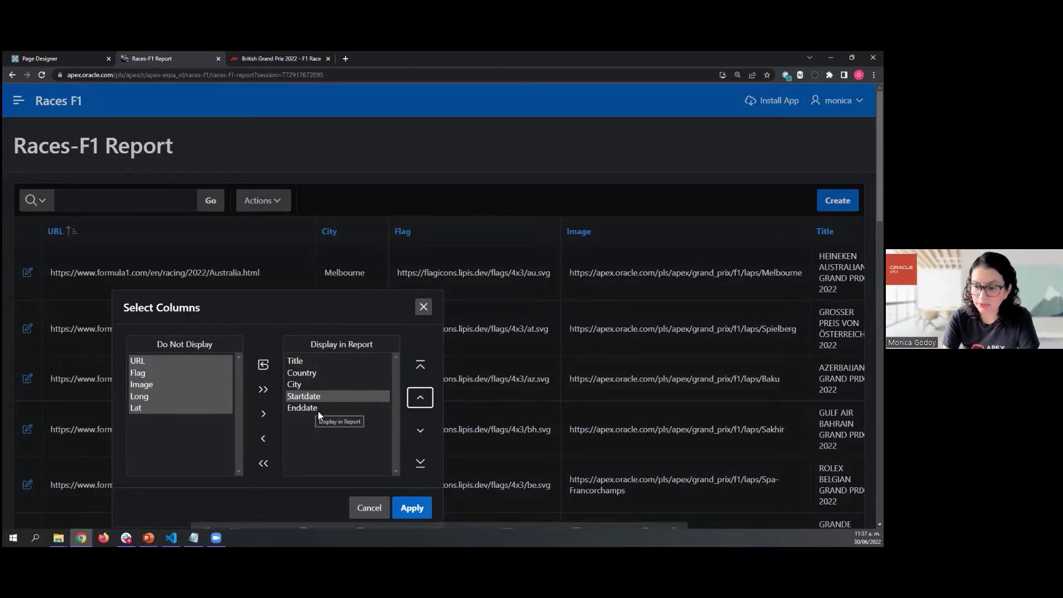
pyautogui.click(409, 507)
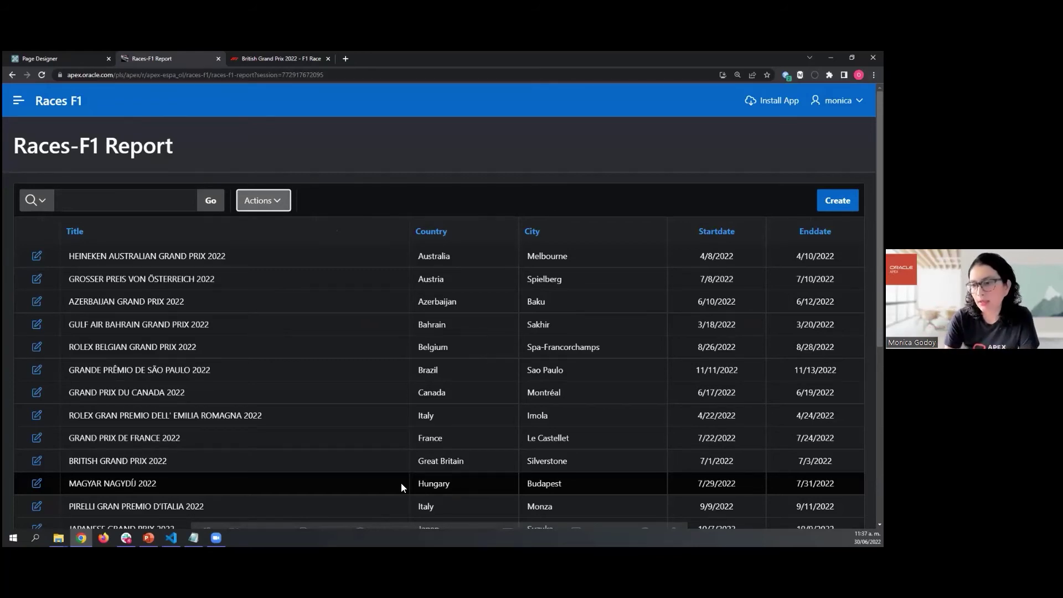
# - Save the current report settings as the Primary default report for all users
pyautogui.click(281, 207)
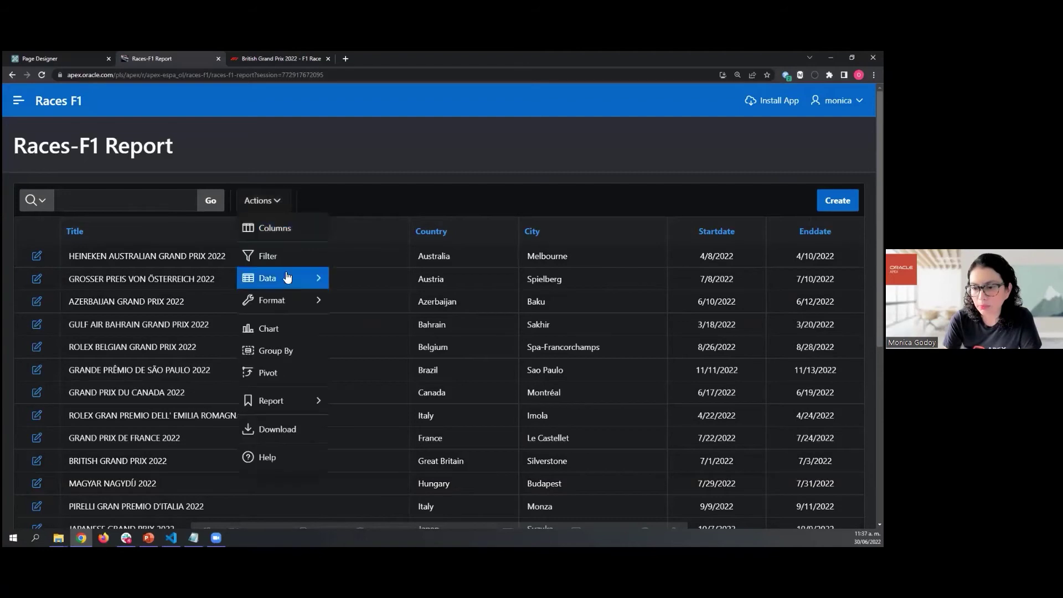
pyautogui.moveTo(308, 401)
pyautogui.click(350, 403)
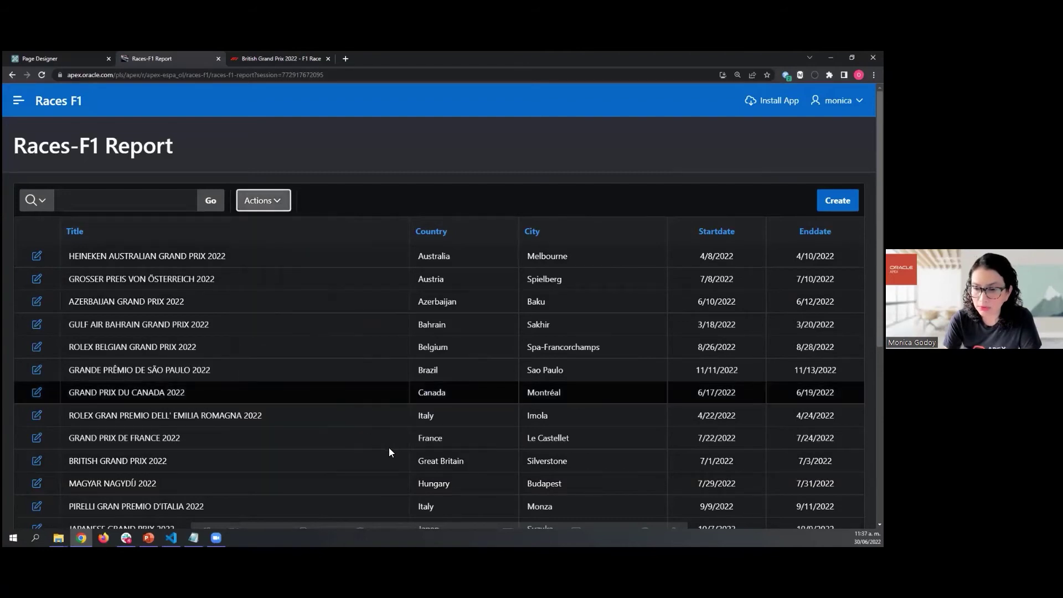
pyautogui.click(177, 297)
pyautogui.click(117, 319)
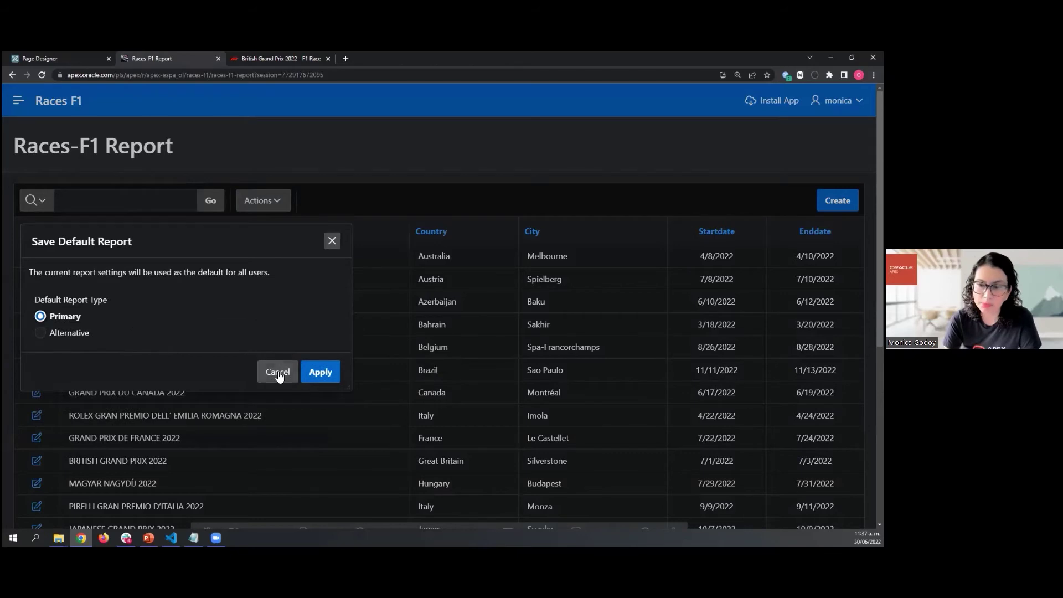
pyautogui.click(324, 375)
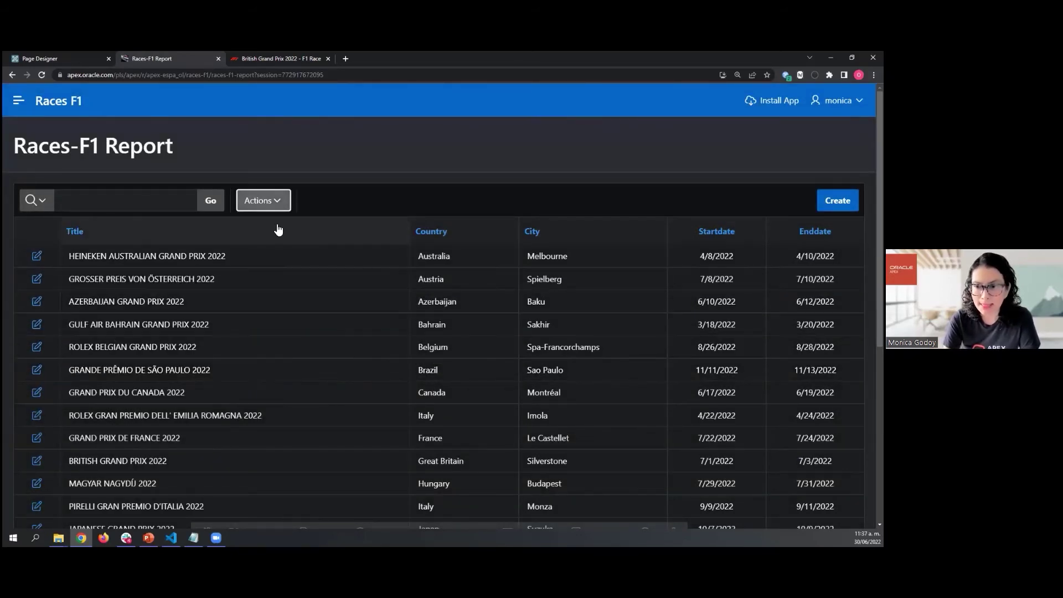
# - Look over the report's download format options and close the dialog without downloading
pyautogui.click(276, 205)
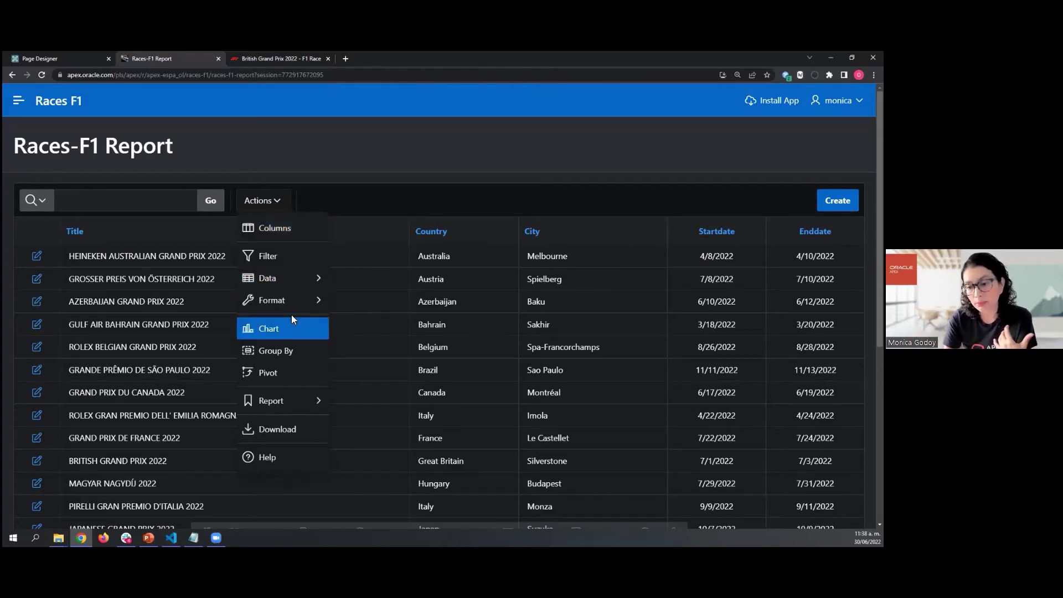
pyautogui.click(289, 429)
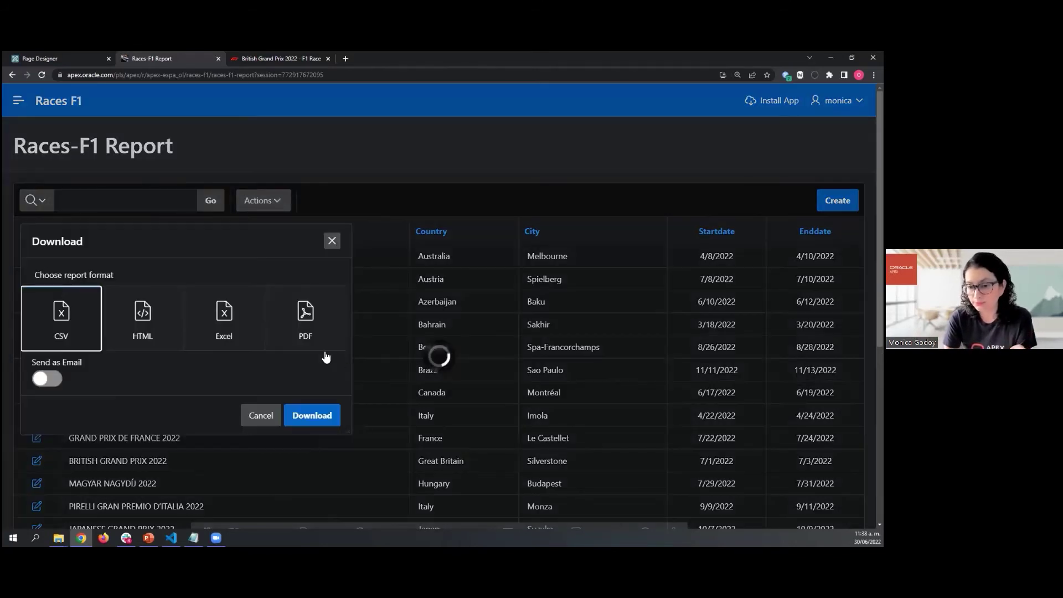
pyautogui.moveTo(185, 247); pyautogui.dragTo(354, 221)
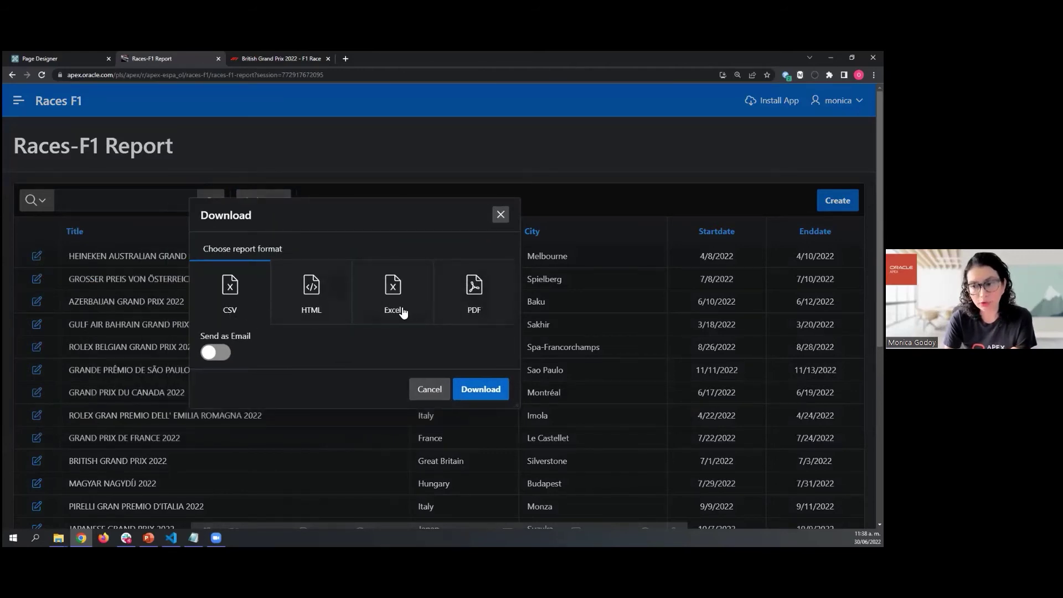
pyautogui.click(500, 215)
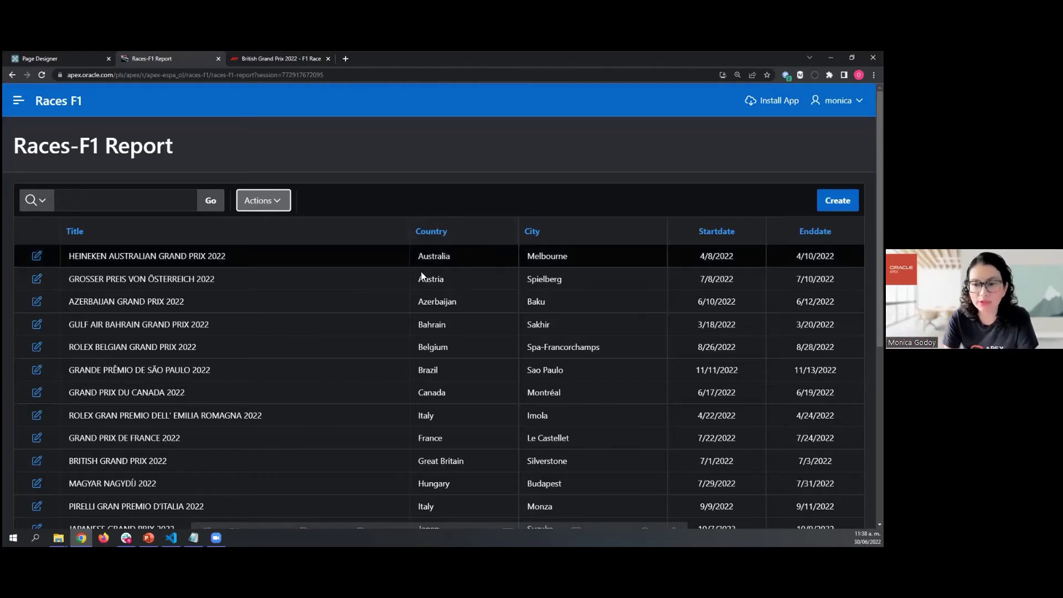
# - Open the HEINEKEN AUSTRALIAN GRAND PRIX 2022 record for editing and set its Startdate to 6/08/2022
pyautogui.click(39, 257)
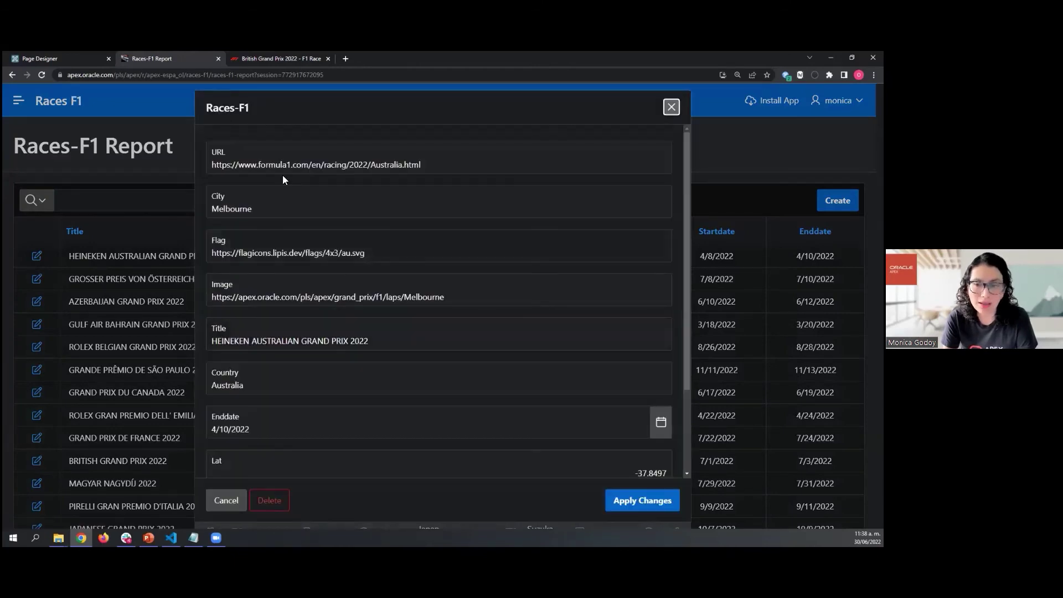
pyautogui.scroll(-2, 294, 332)
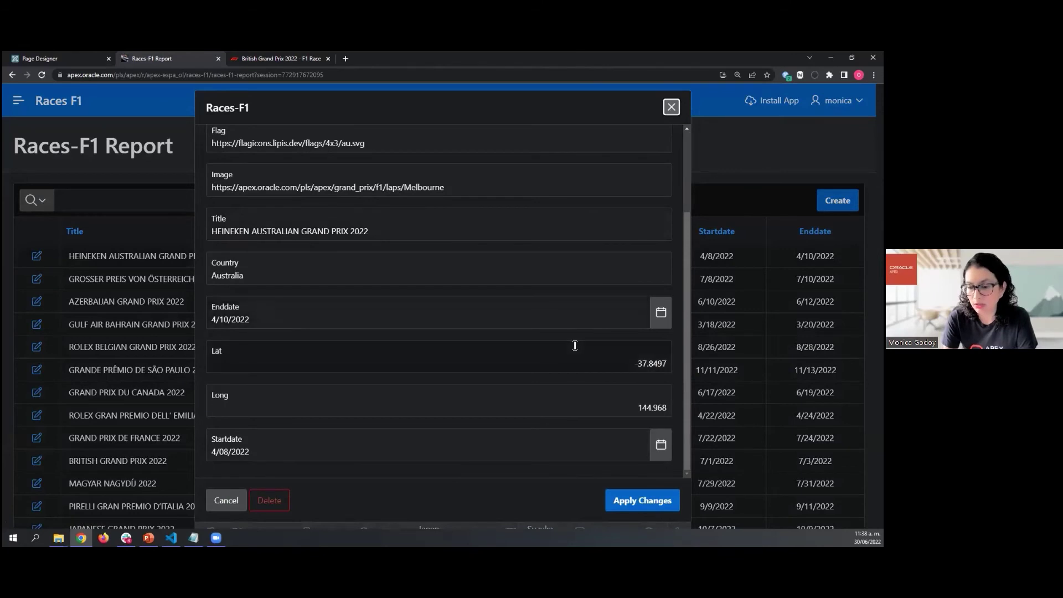
pyautogui.click(661, 445)
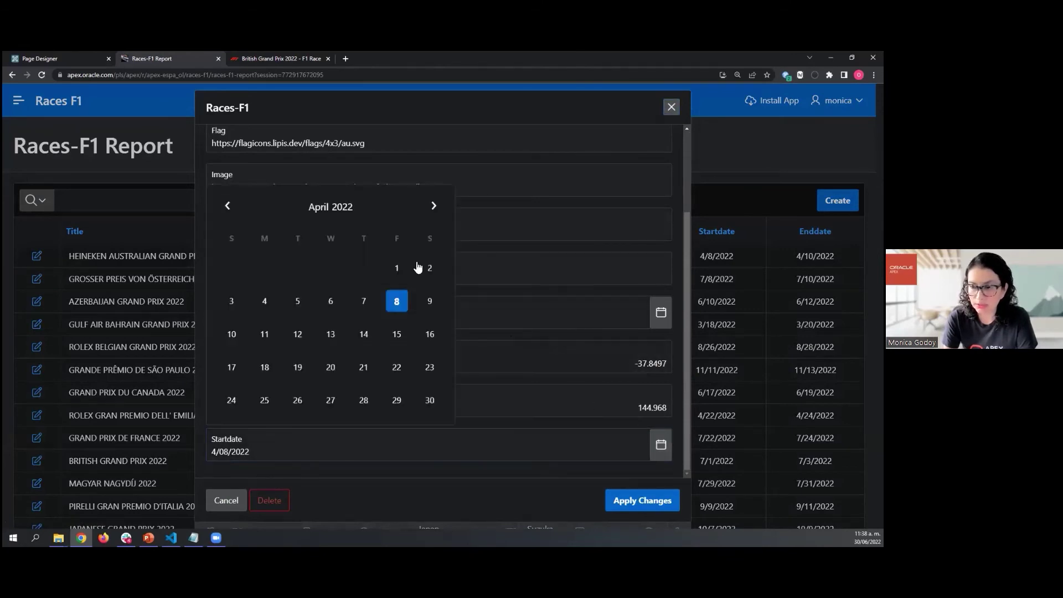
pyautogui.click(433, 206)
pyautogui.click(433, 206)
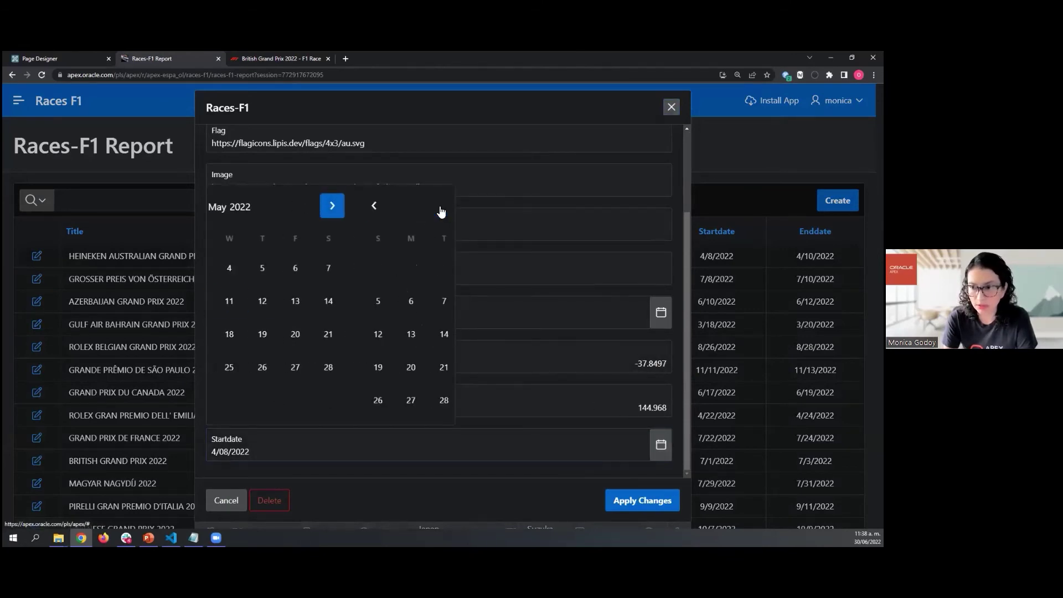
pyautogui.click(331, 302)
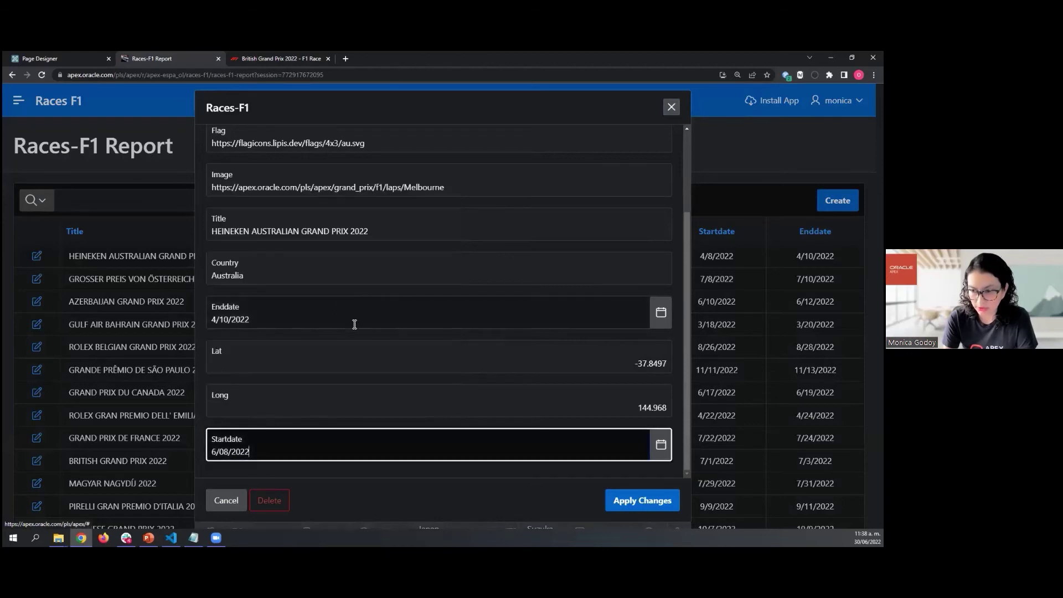
# - Set the Australian Grand Prix record's Enddate to 6/23/2022 and apply the changes
pyautogui.click(660, 312)
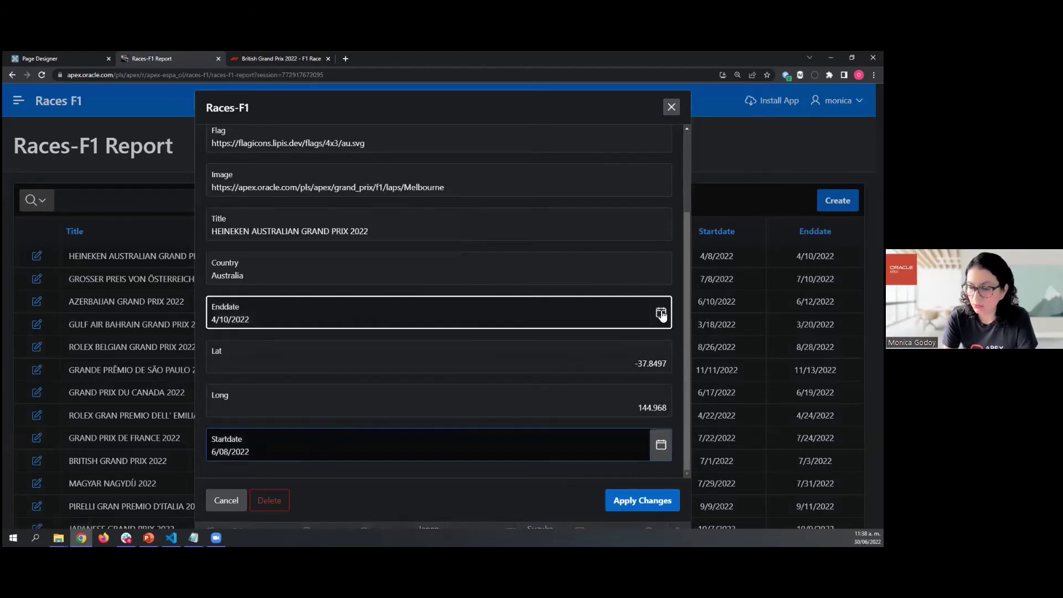
pyautogui.click(432, 302)
pyautogui.click(433, 302)
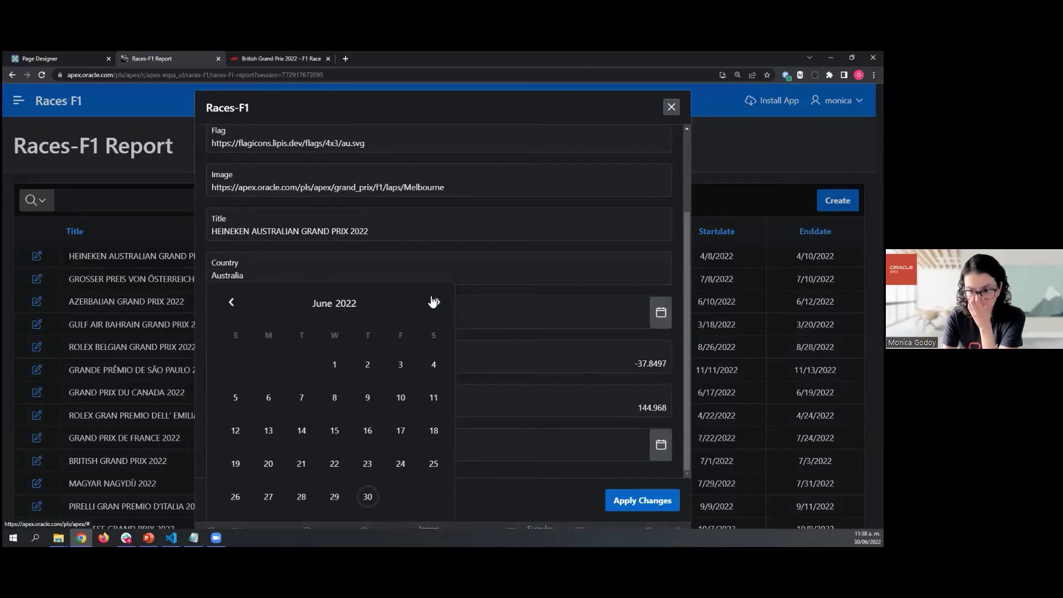
pyautogui.click(366, 465)
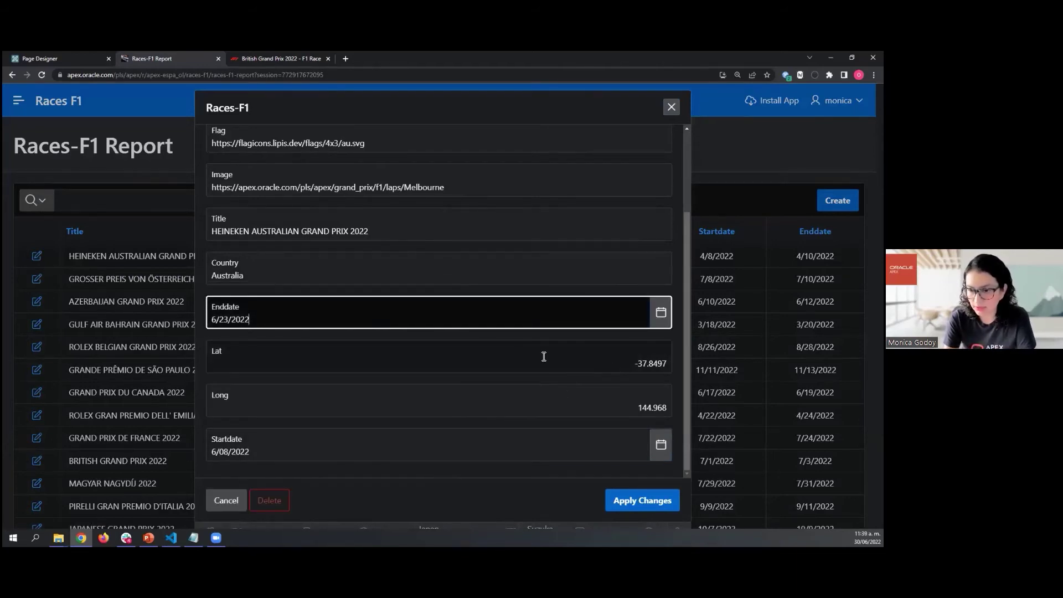
pyautogui.click(471, 356)
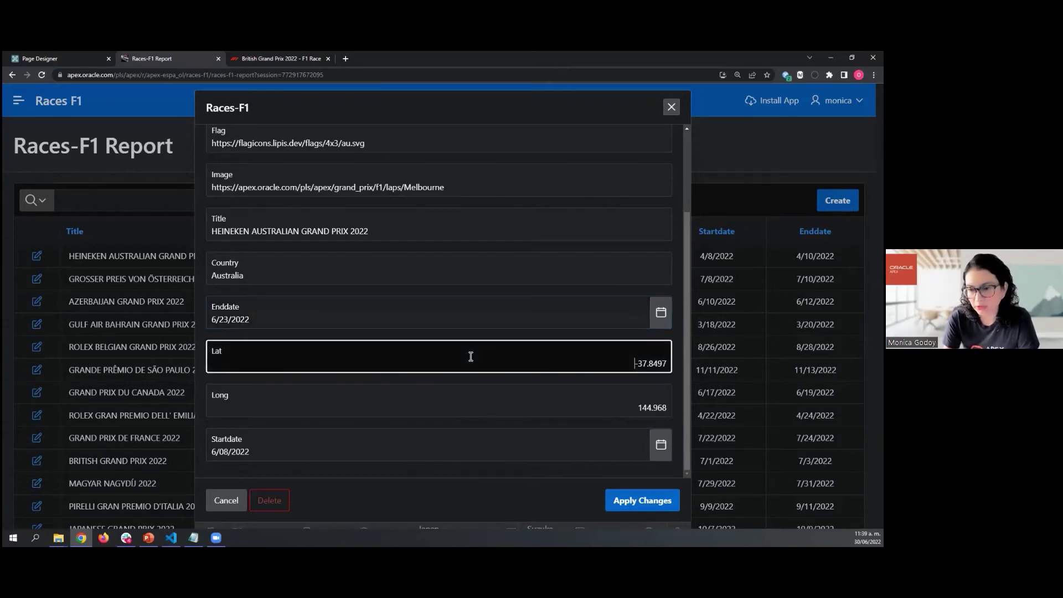
pyautogui.scroll(2, 447, 354)
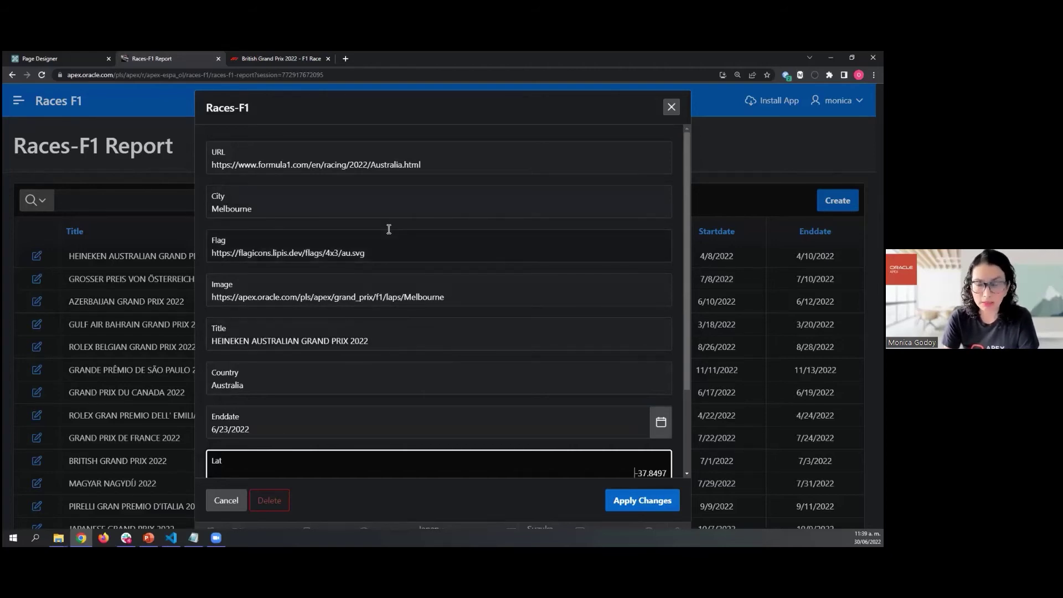
pyautogui.scroll(-2, 322, 326)
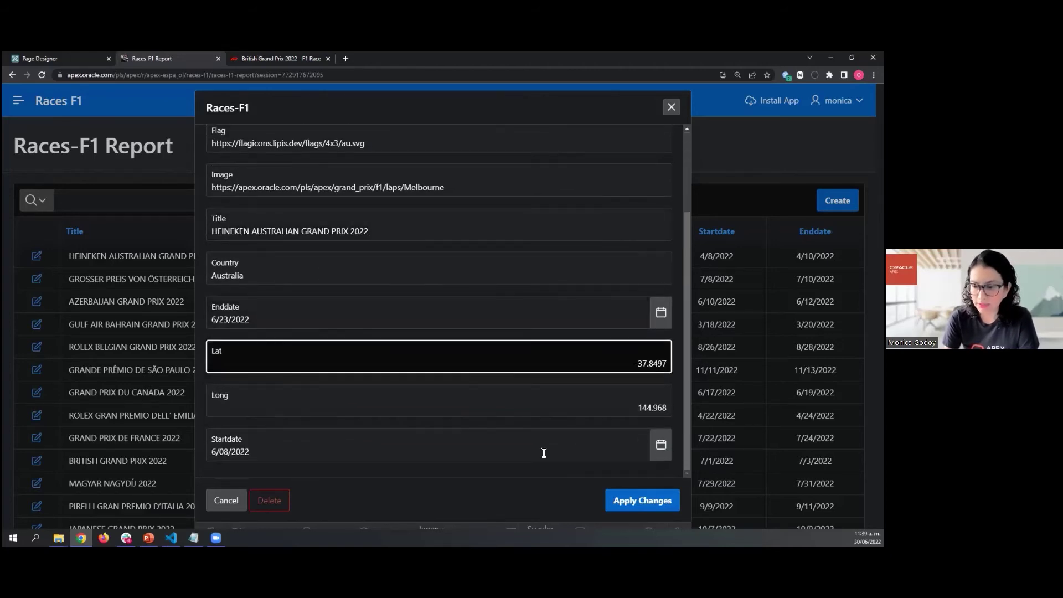
pyautogui.click(642, 501)
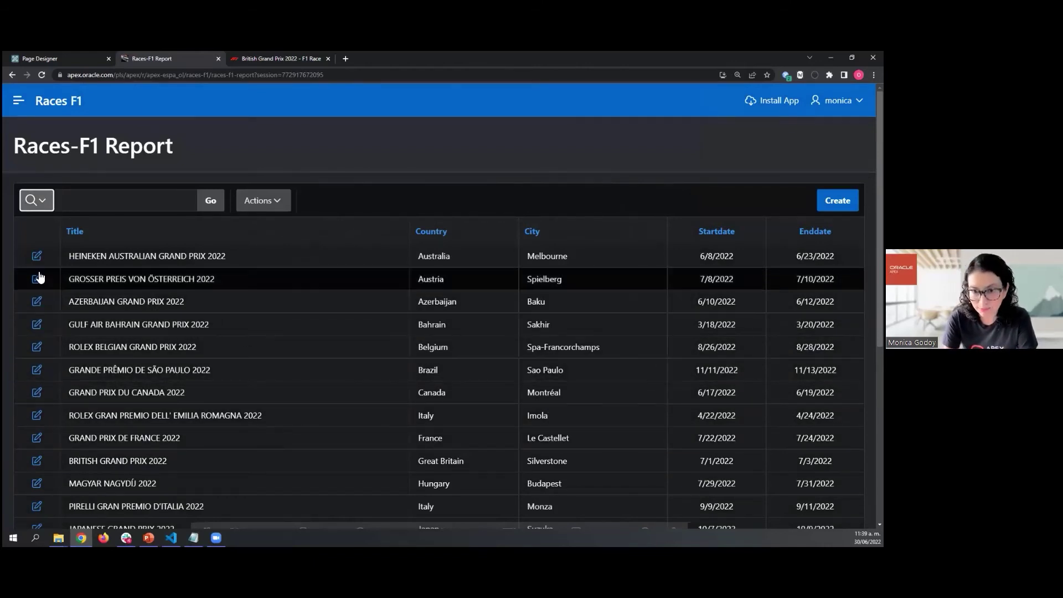
# - Reopen the Australian Grand Prix record, examine all its form fields and available actions, and close it without editing
pyautogui.click(36, 256)
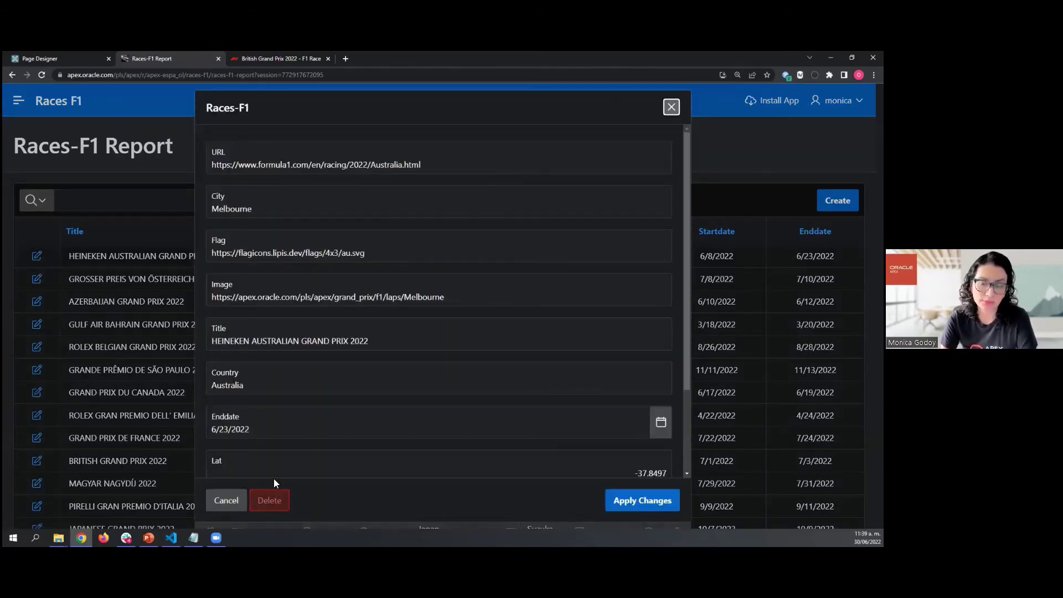
pyautogui.scroll(-2, 318, 373)
pyautogui.scroll(2, 318, 373)
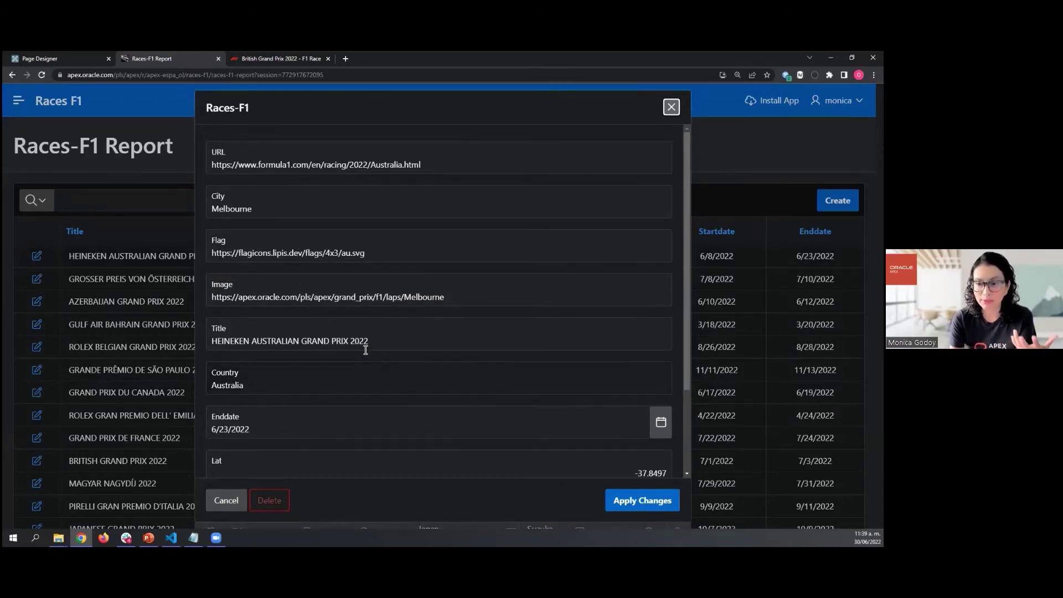
pyautogui.scroll(-2, 367, 349)
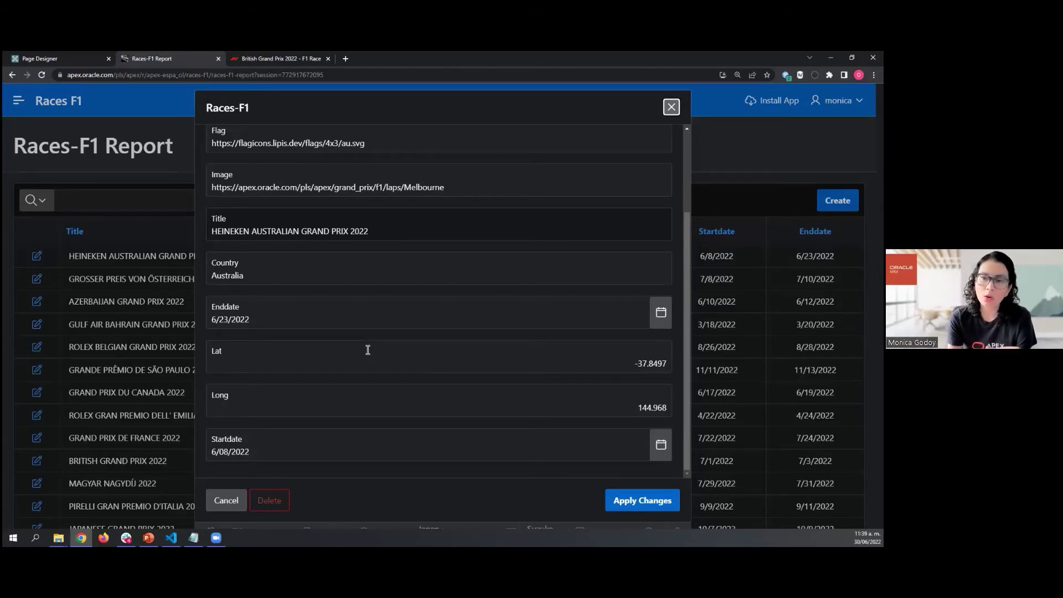
pyautogui.scroll(2, 361, 349)
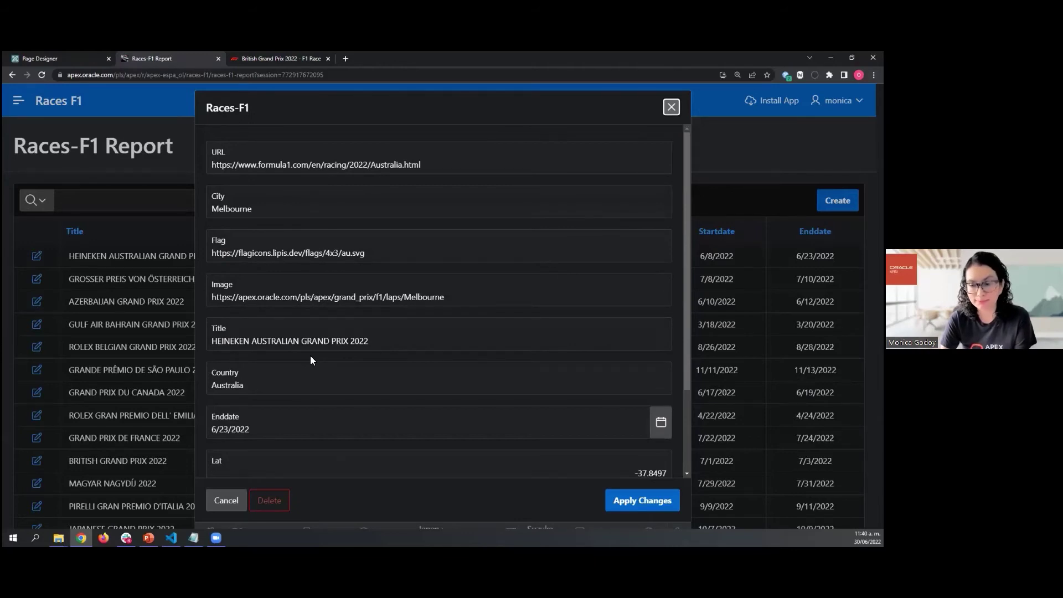
pyautogui.scroll(-2, 310, 360)
pyautogui.scroll(2, 310, 360)
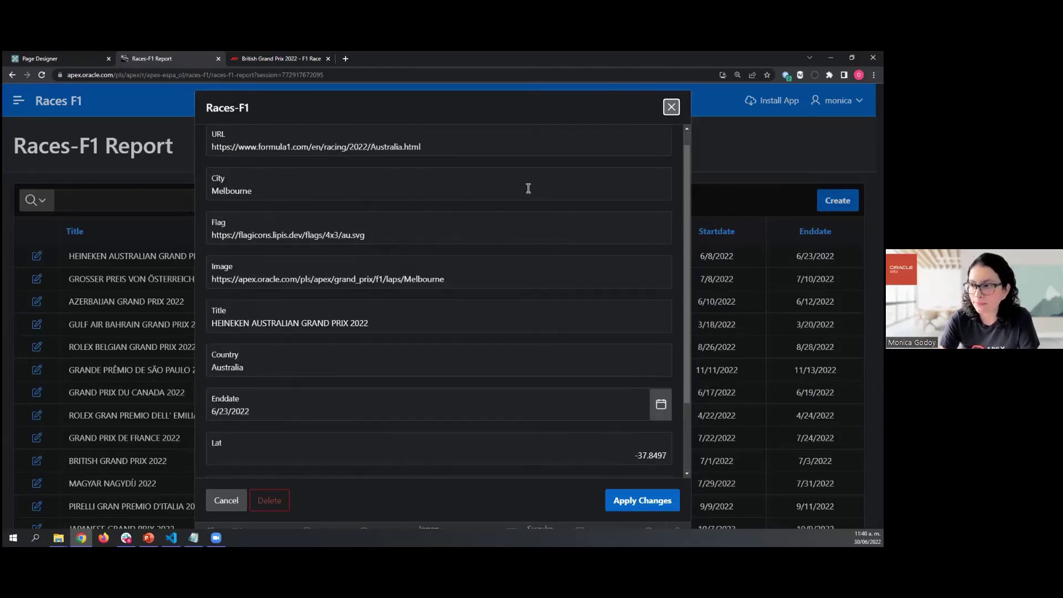
pyautogui.click(671, 108)
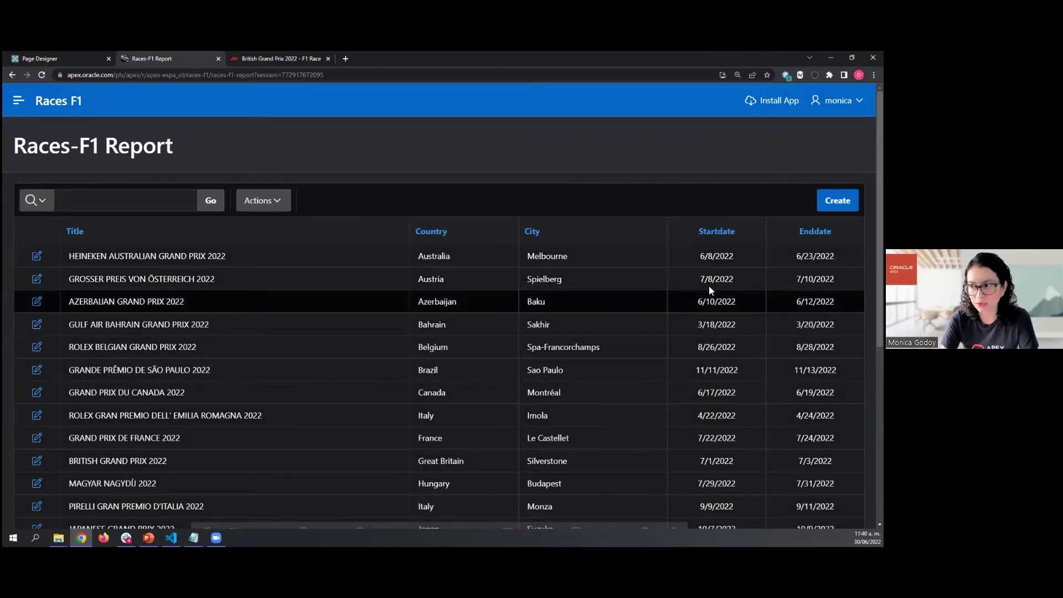
# - View the blank form for a new race record and close it without creating one
pyautogui.click(837, 201)
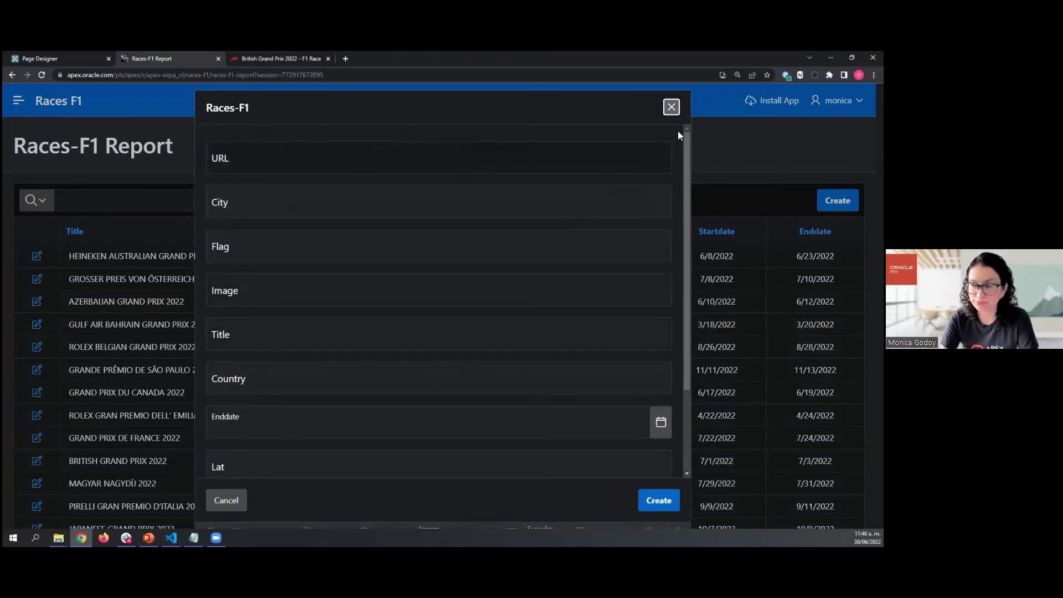
pyautogui.click(671, 107)
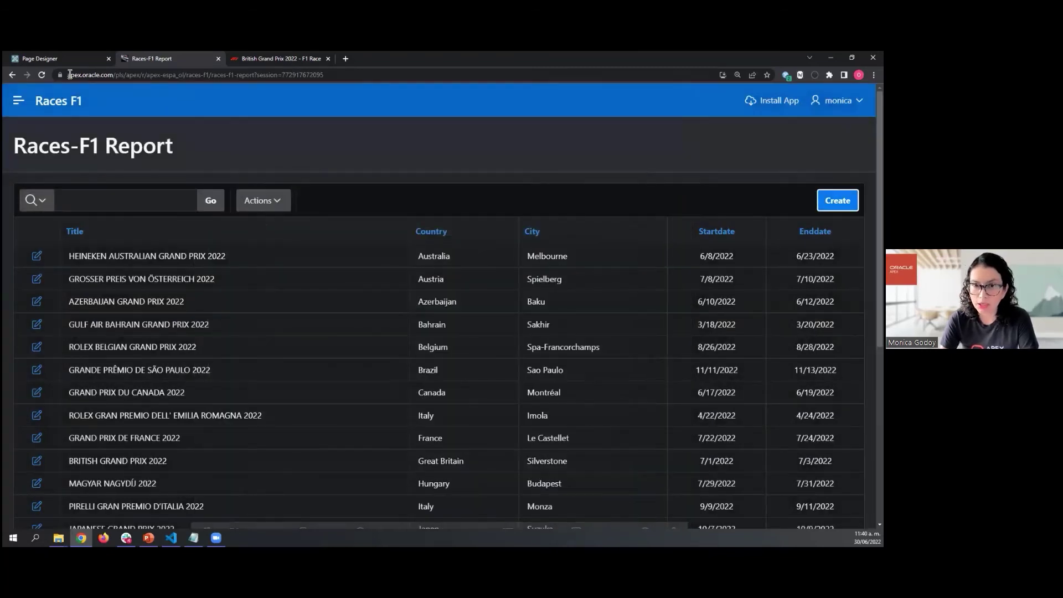
# - Open the application's Calendar page from its navigation
pyautogui.click(18, 101)
pyautogui.click(51, 197)
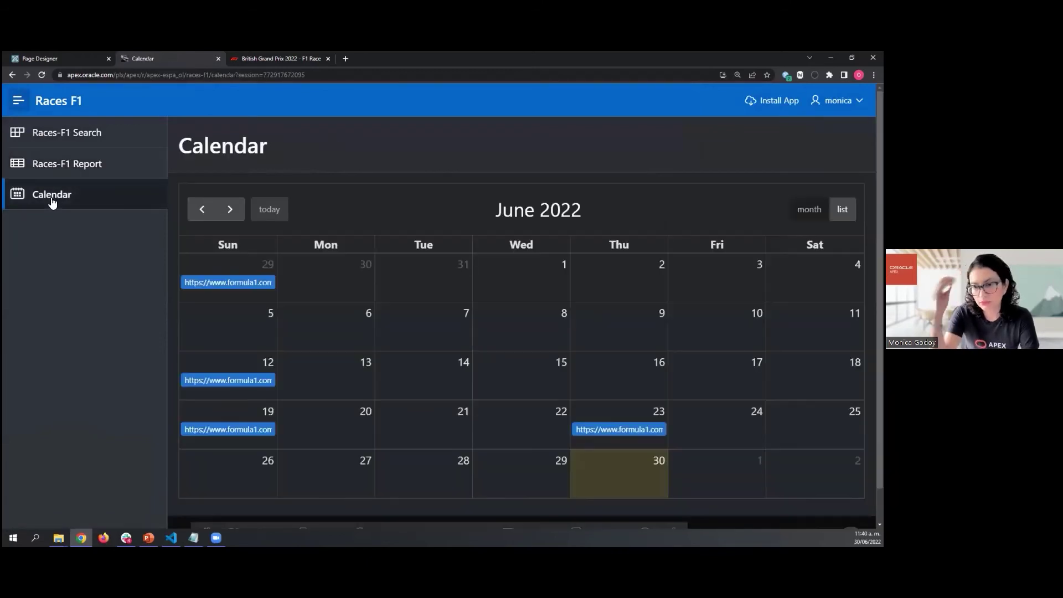
# - Collapse the navigation menu and view the June 2022 calendar's events across the full page width
pyautogui.click(18, 102)
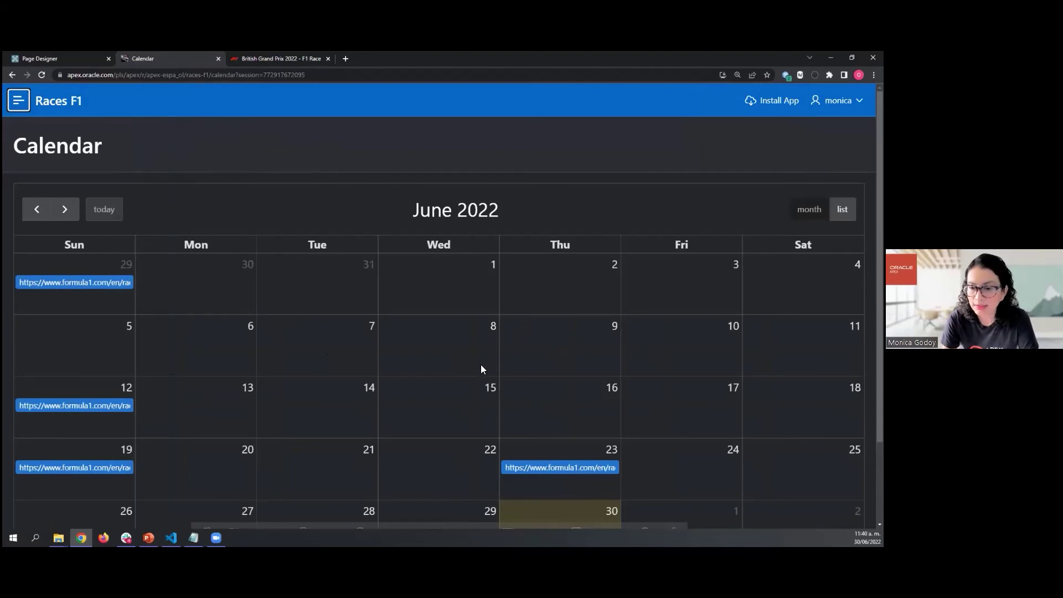
pyautogui.scroll(-2, 422, 389)
pyautogui.scroll(2, 422, 388)
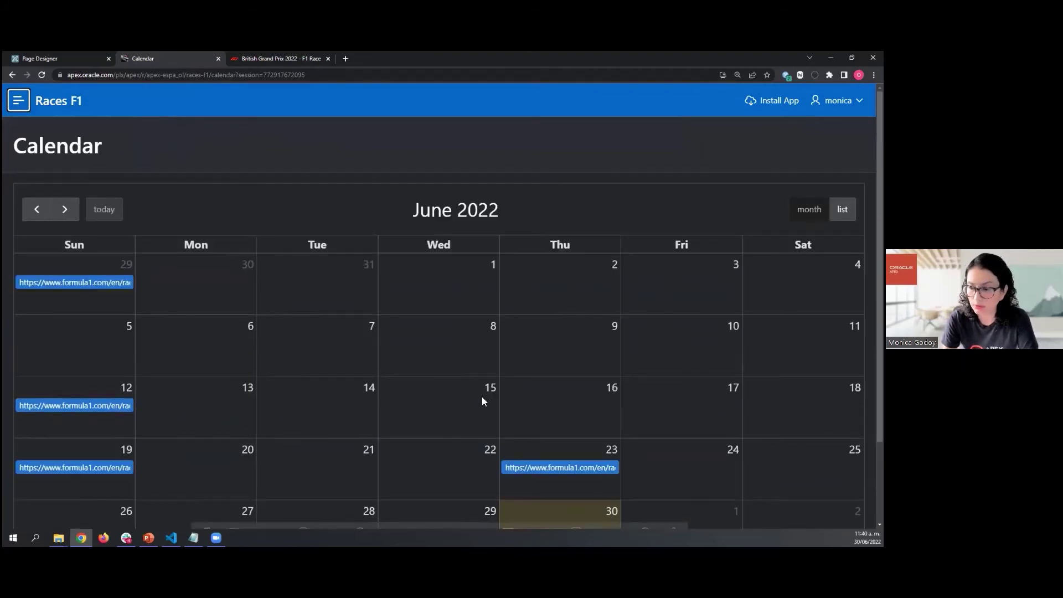
# - Open page 4 in Page Designer and show the attributes of its Calendar region
pyautogui.moveTo(440, 517)
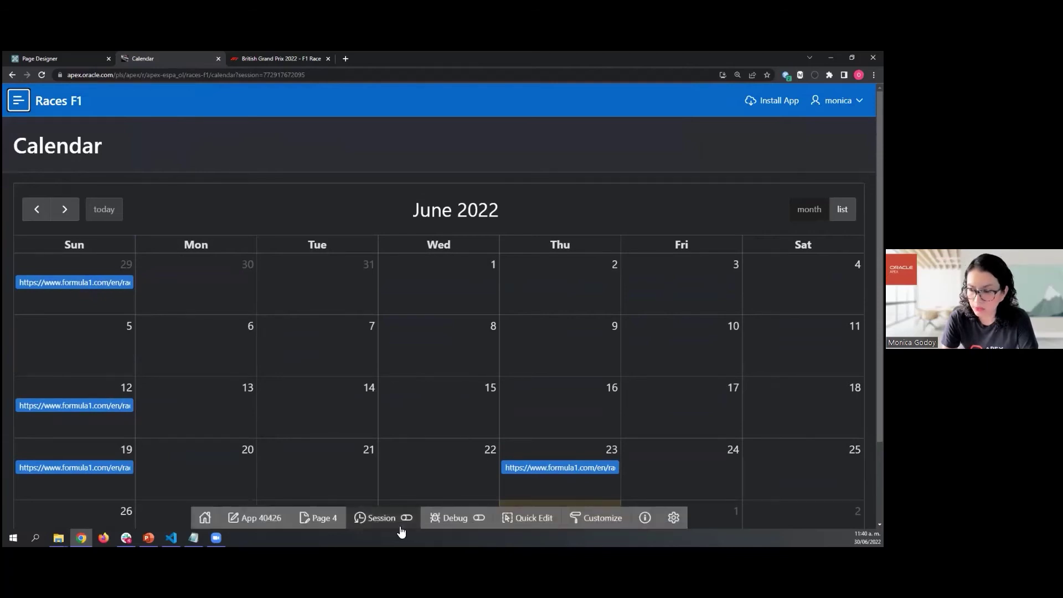
pyautogui.click(339, 516)
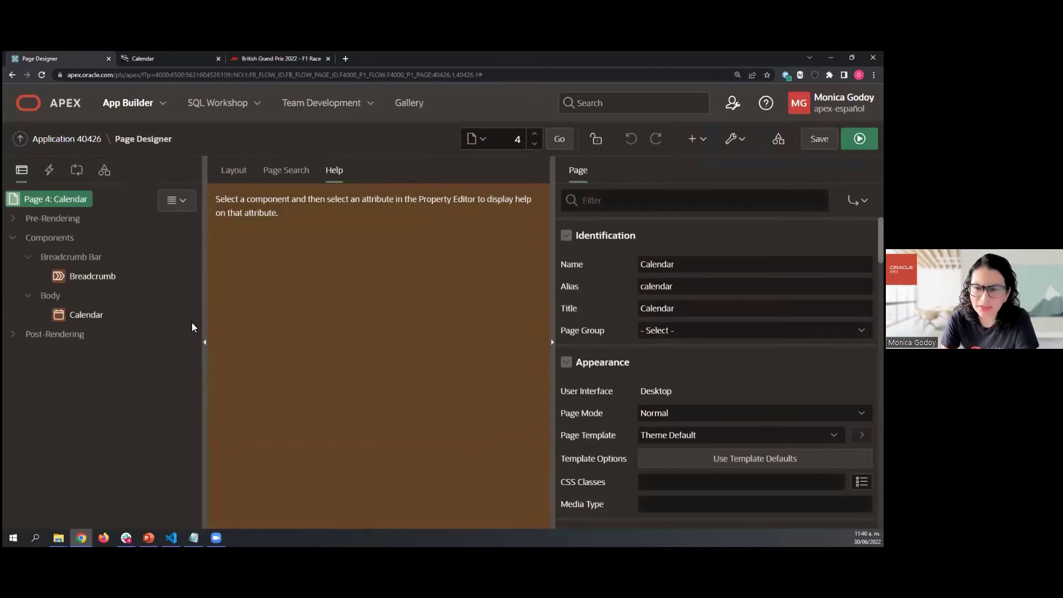
pyautogui.click(94, 318)
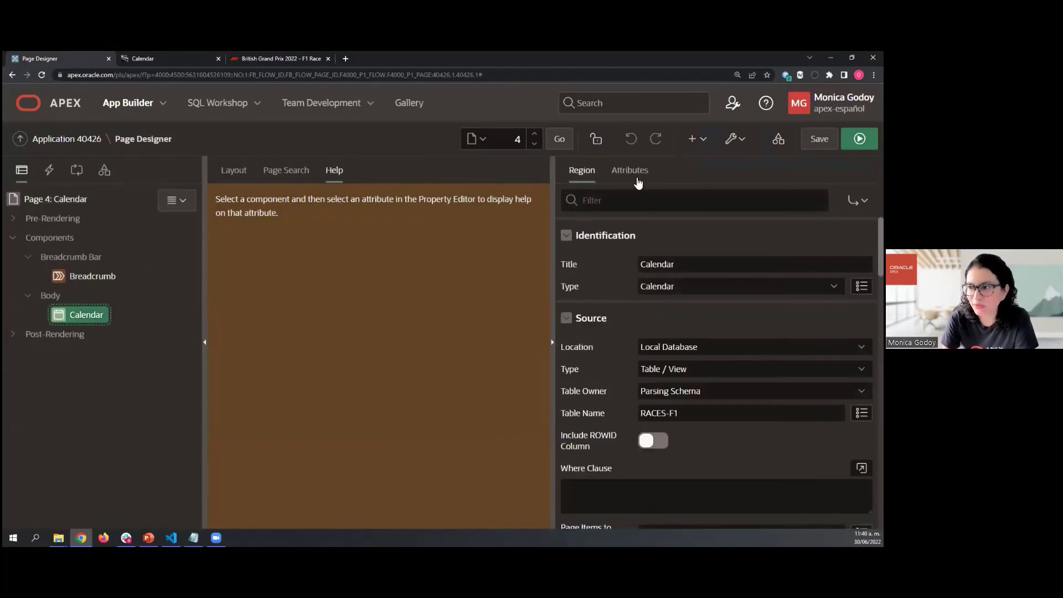
pyautogui.click(637, 182)
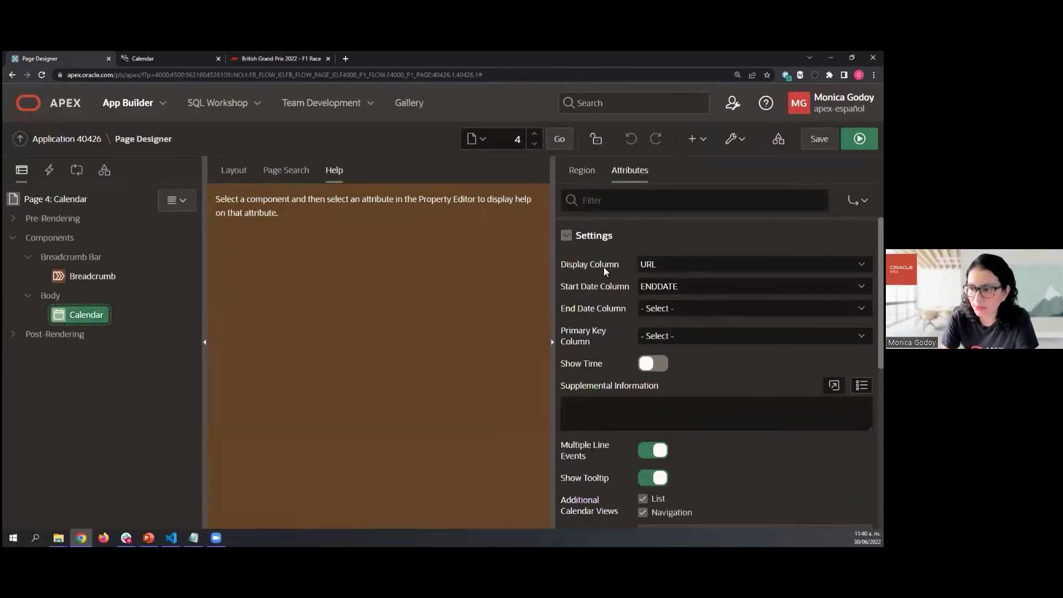
# - Set the calendar's Display Column to TITLE and Start Date Column to STARTDATE, and save and run the page
pyautogui.click(669, 264)
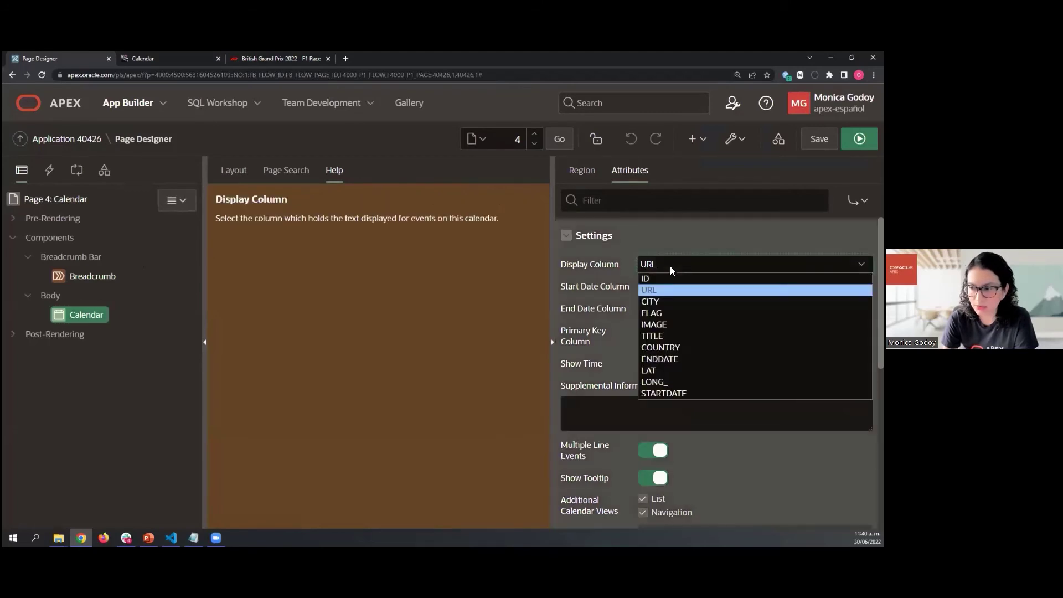
pyautogui.click(659, 336)
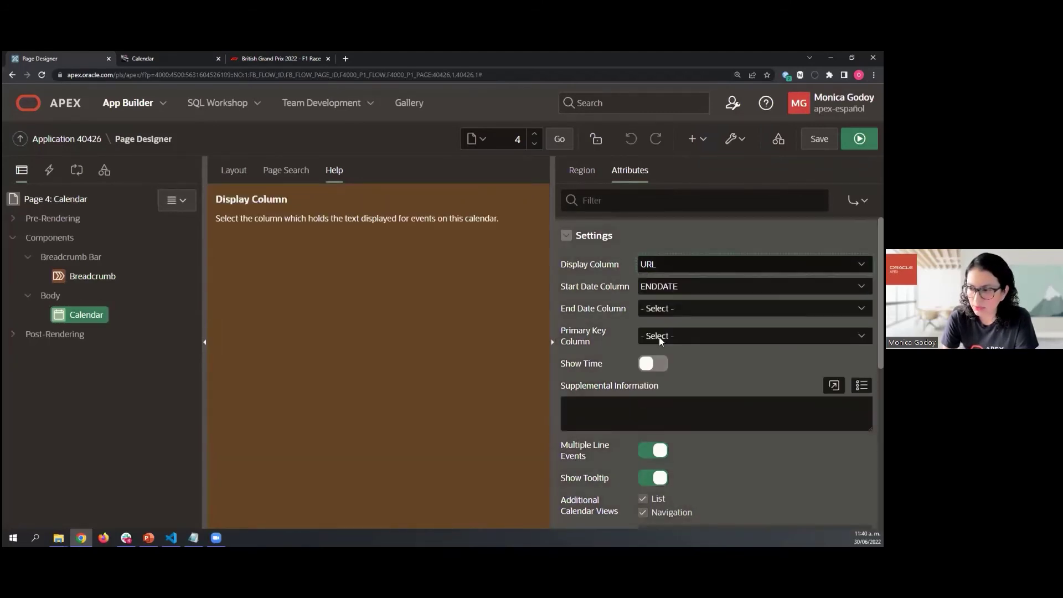
pyautogui.click(660, 287)
pyautogui.click(663, 312)
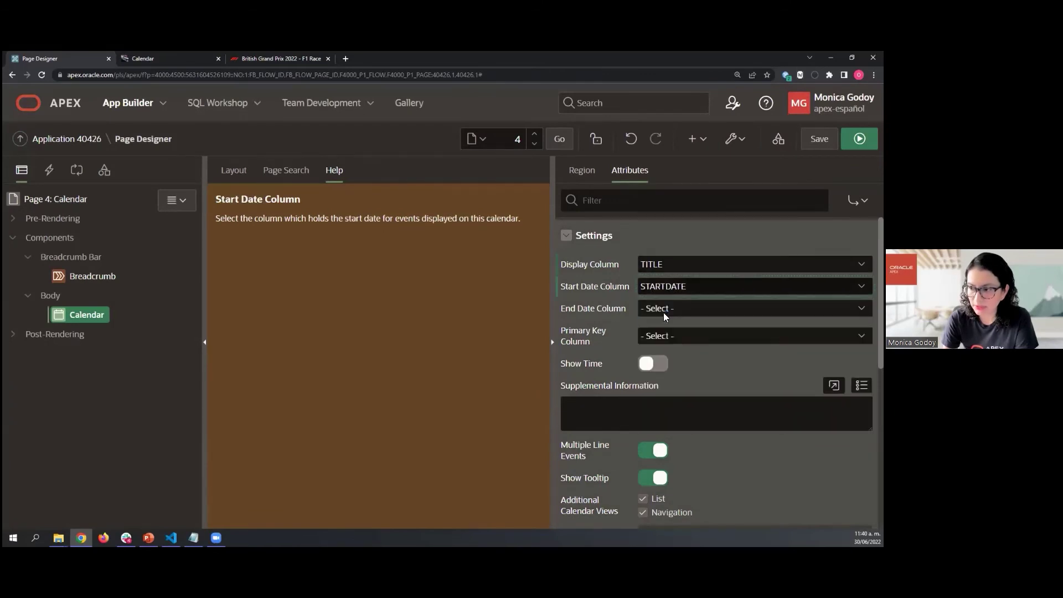
pyautogui.click(859, 138)
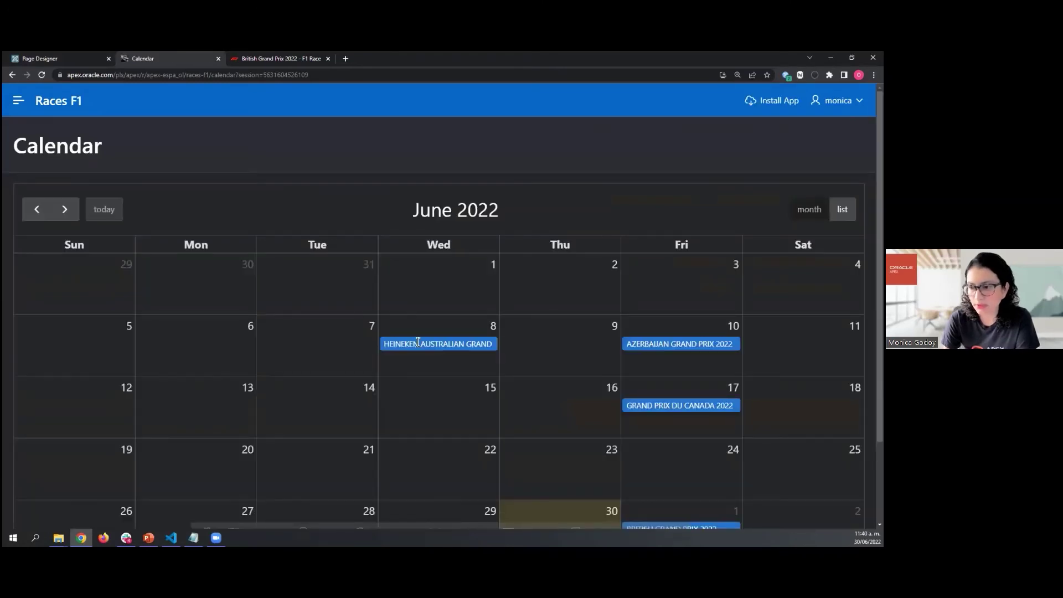
# - View the Heineken Australian Grand Prix event's details and the calendar's July 2022 events
pyautogui.moveTo(455, 348)
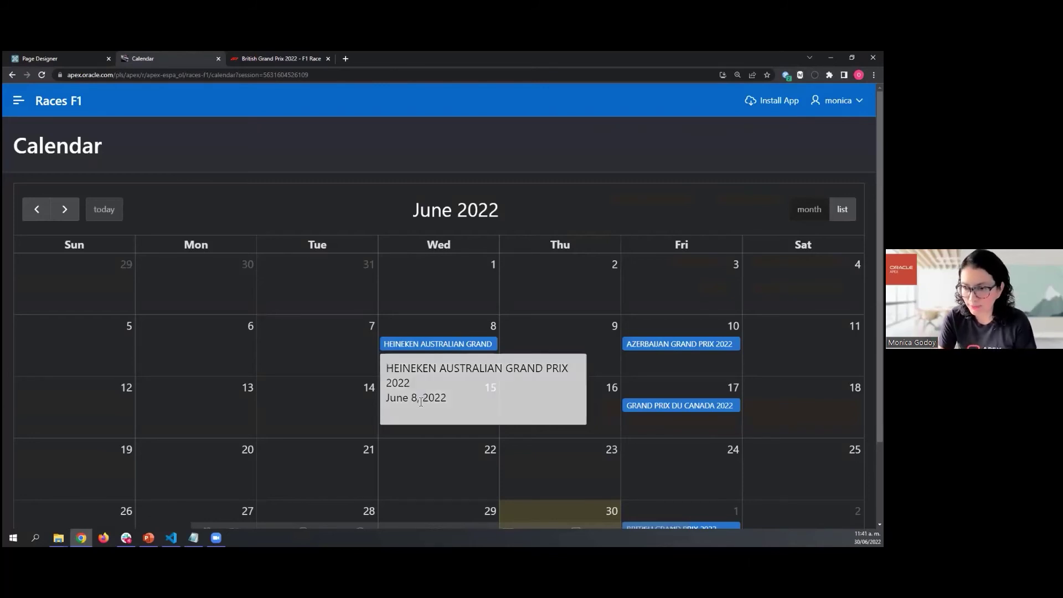
pyautogui.click(66, 211)
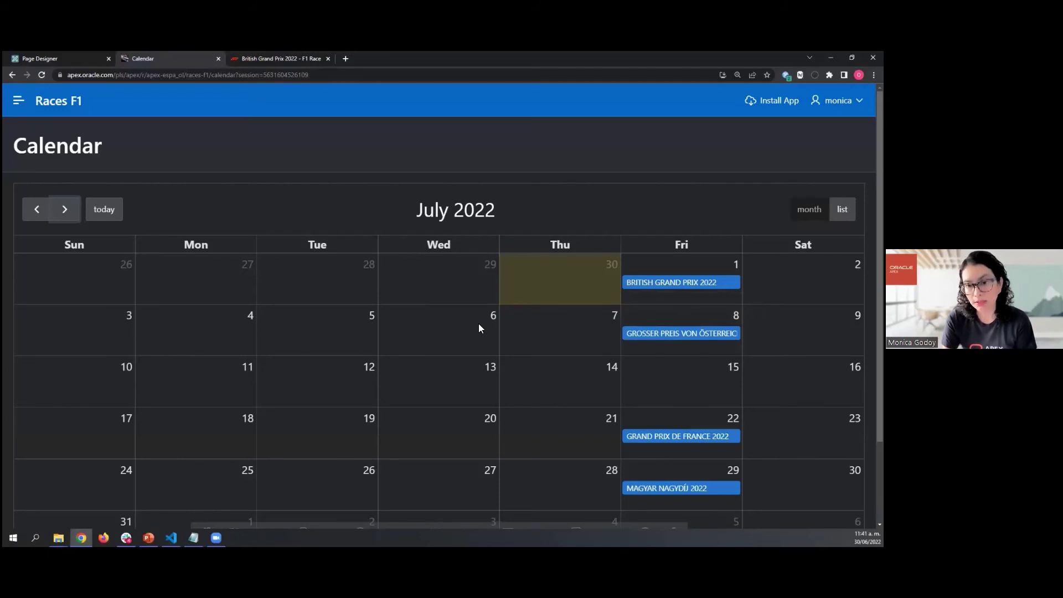
pyautogui.scroll(-2, 479, 324)
pyautogui.scroll(2, 478, 323)
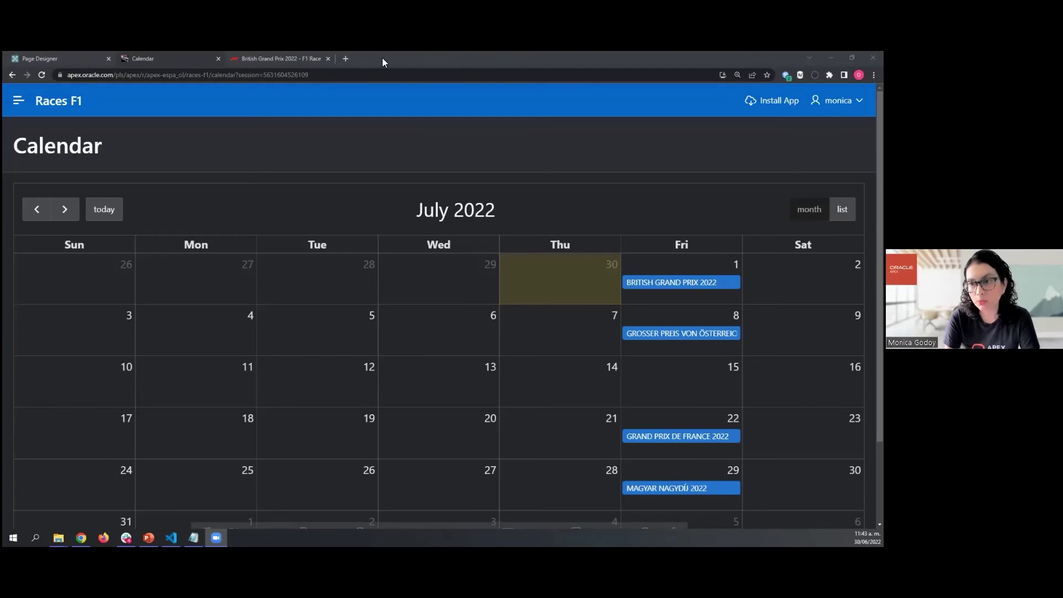
# - Enter community.oracle.com/community/other-languages/espanol as the address in a new browser tab without loading it, and return to the Calendar page
pyautogui.click(346, 59)
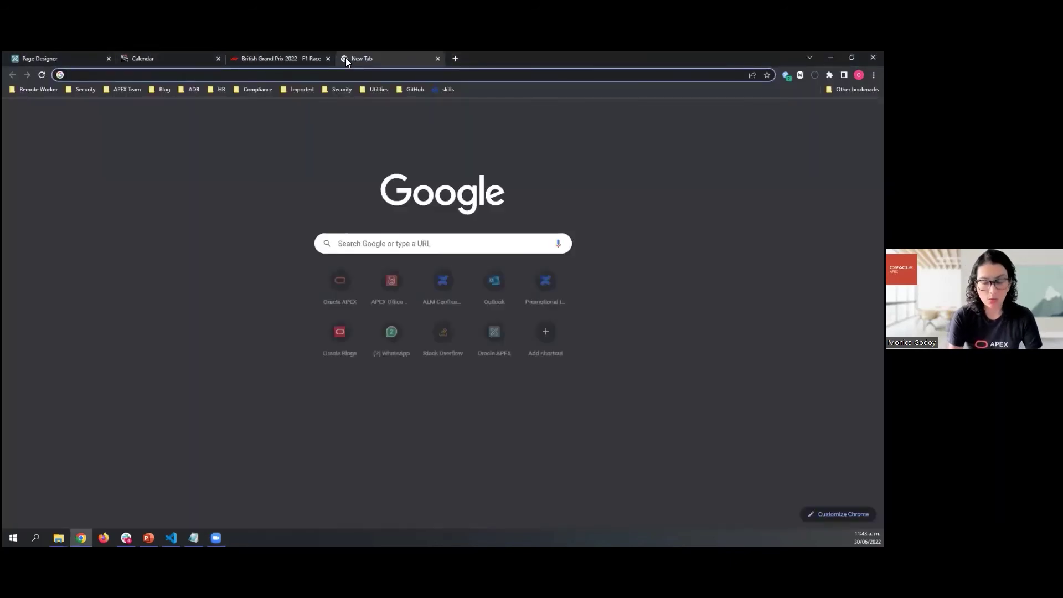
pyautogui.write('community.oracle.com/community/other-languages/espanol')
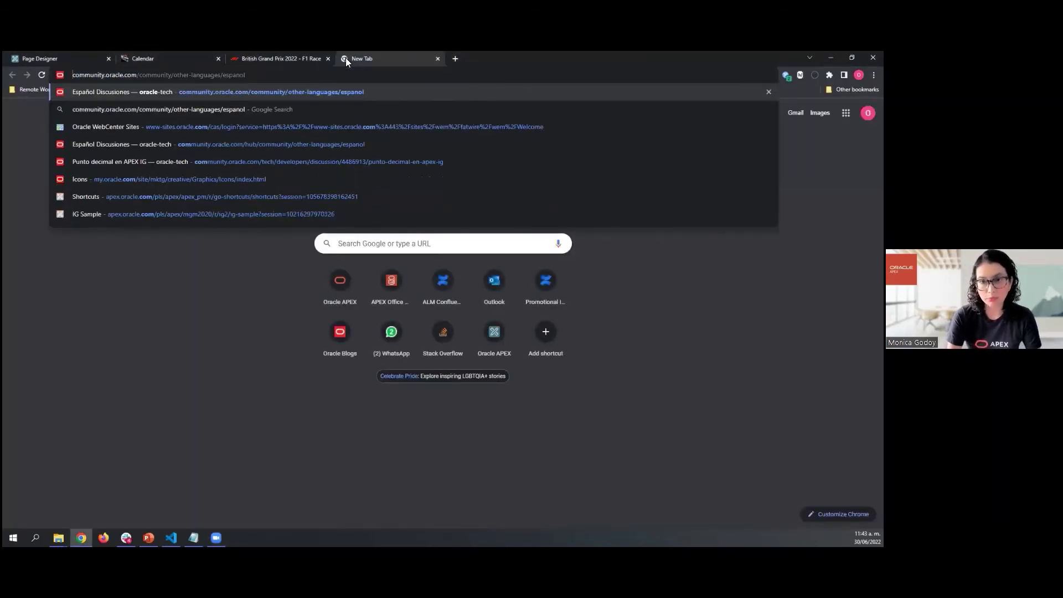
pyautogui.click(263, 53)
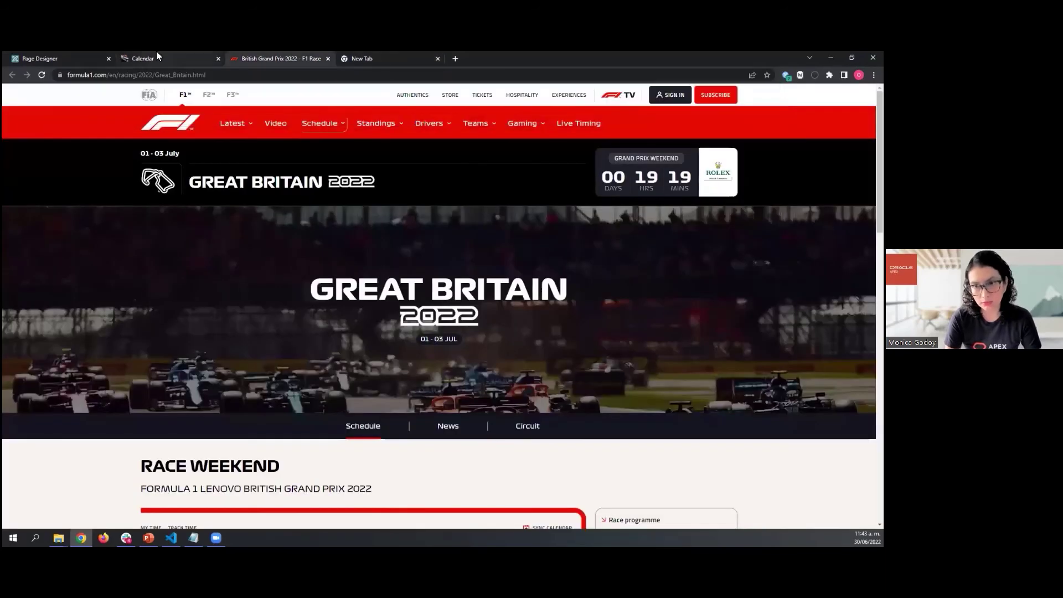
pyautogui.click(156, 53)
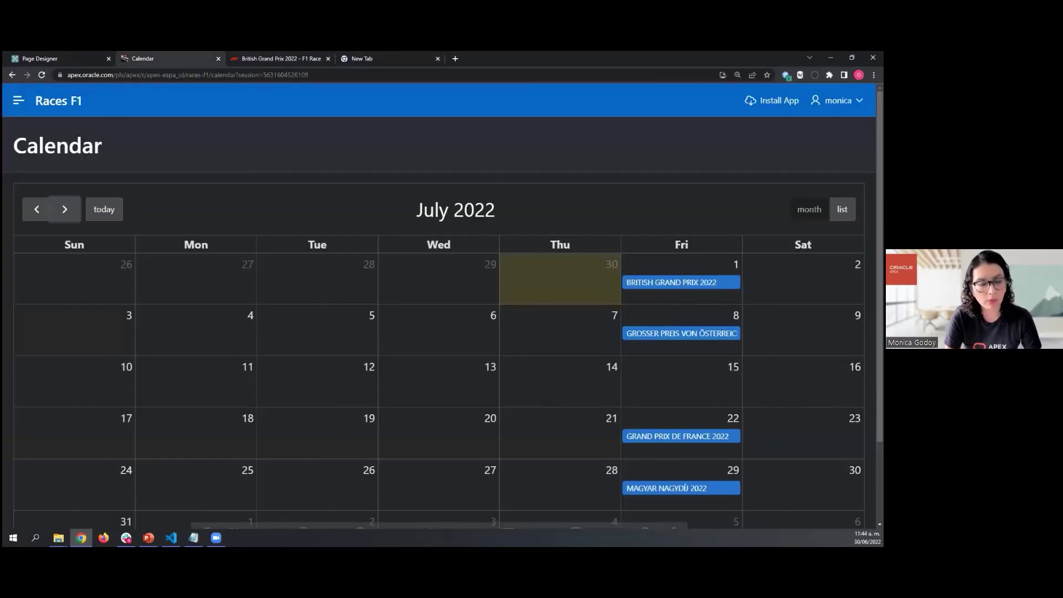
pyautogui.hotkey('alt', 'Tab')
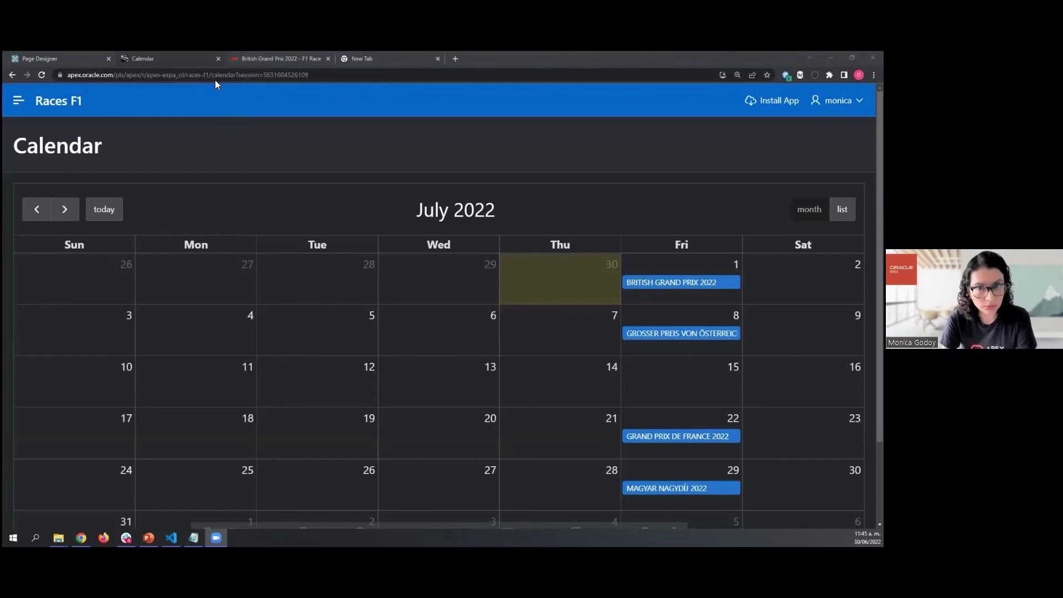
# - Open application 40426's definition from the App Builder and examine its Properties section, including the Friendly URLs setting
pyautogui.click(73, 58)
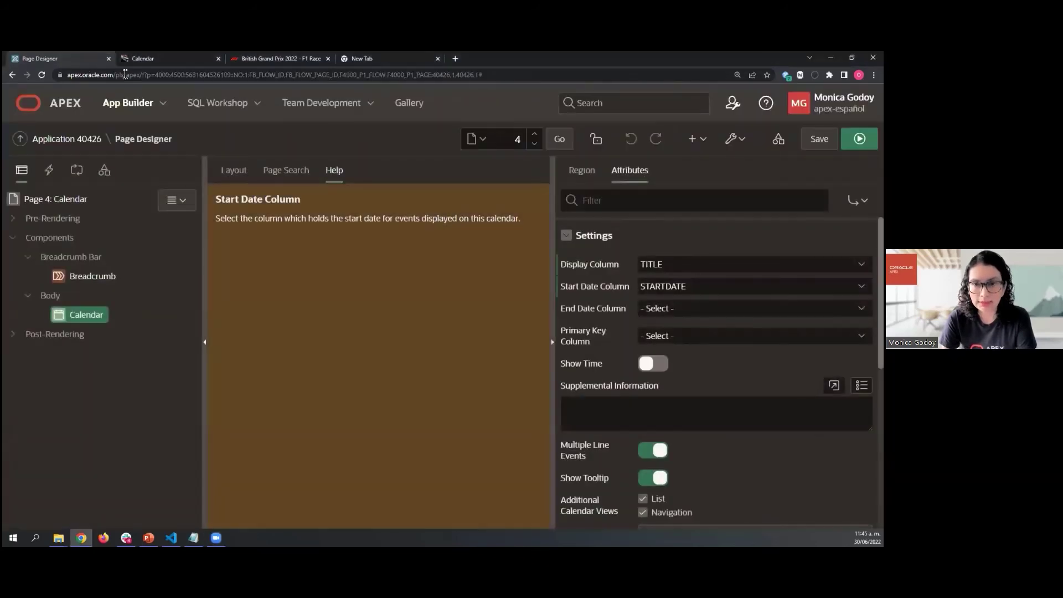
pyautogui.click(157, 59)
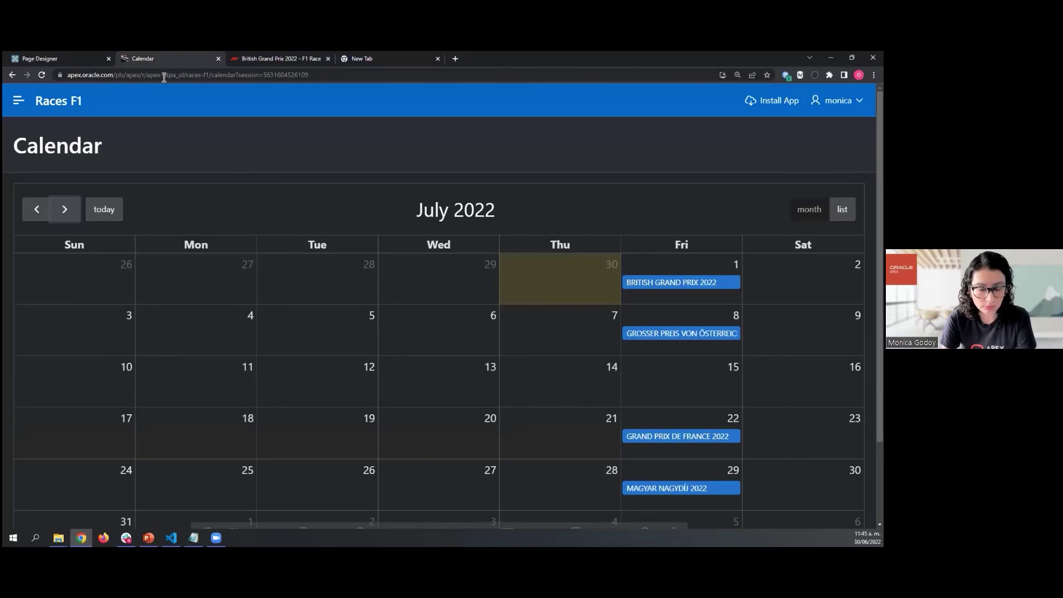
pyautogui.click(65, 58)
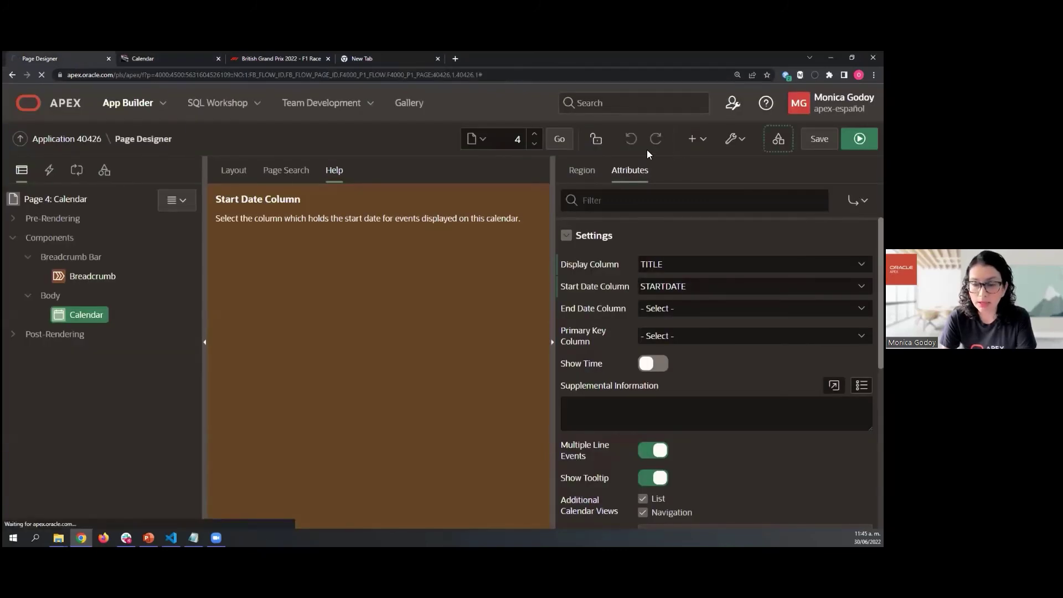
pyautogui.click(115, 204)
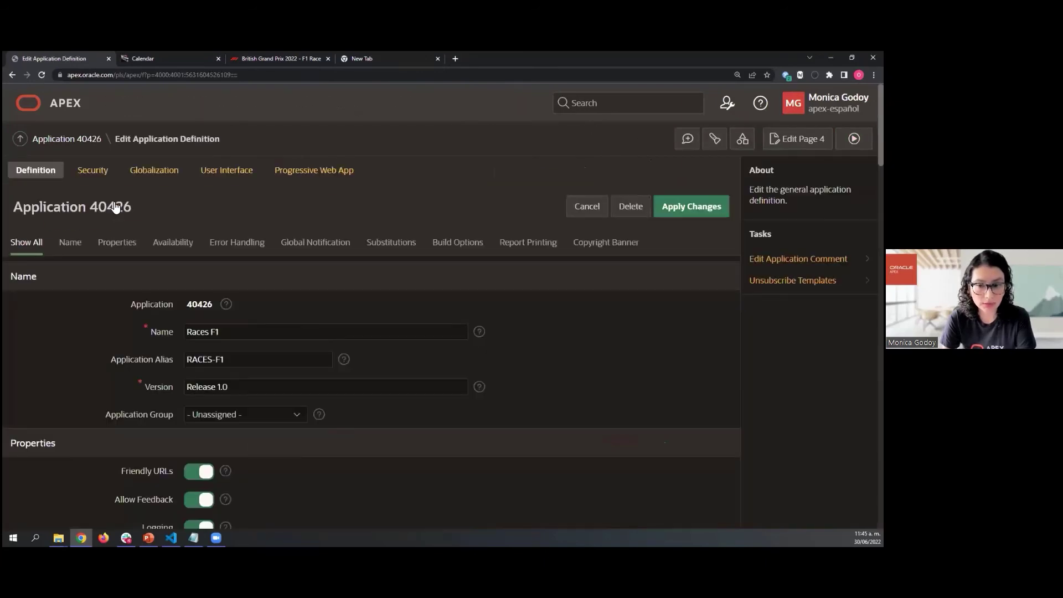
pyautogui.scroll(-3, 128, 326)
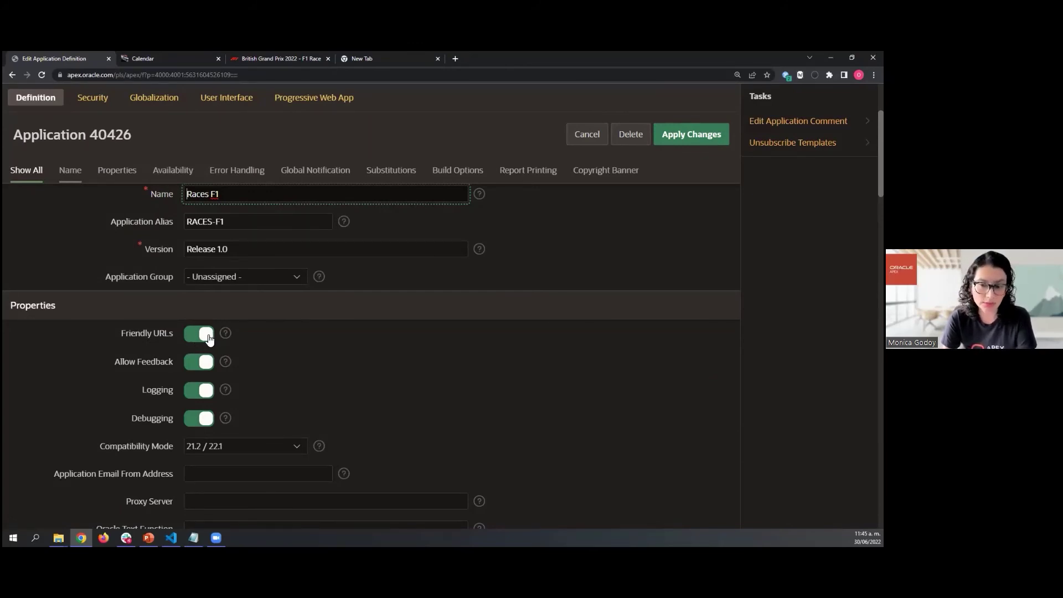
# - Return to the running Calendar page and install Races F1 as a standalone app
pyautogui.click(180, 55)
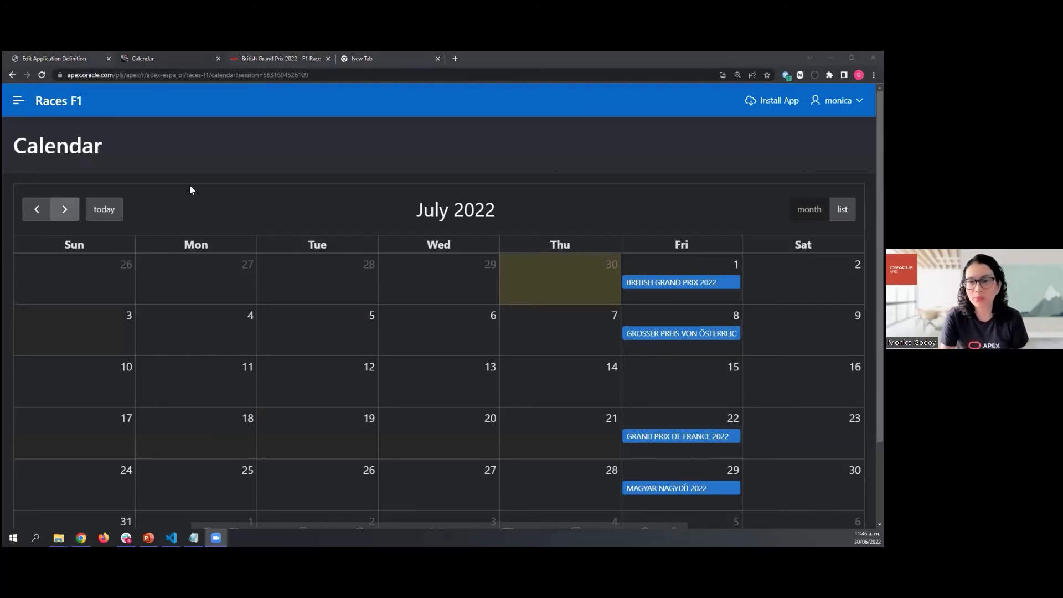
pyautogui.click(331, 149)
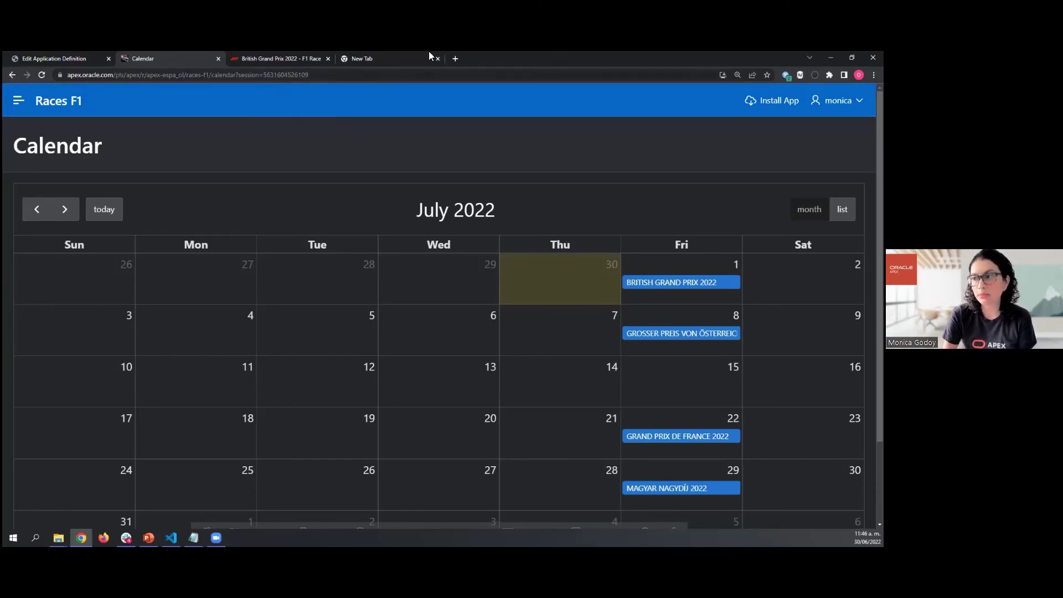
pyautogui.click(783, 100)
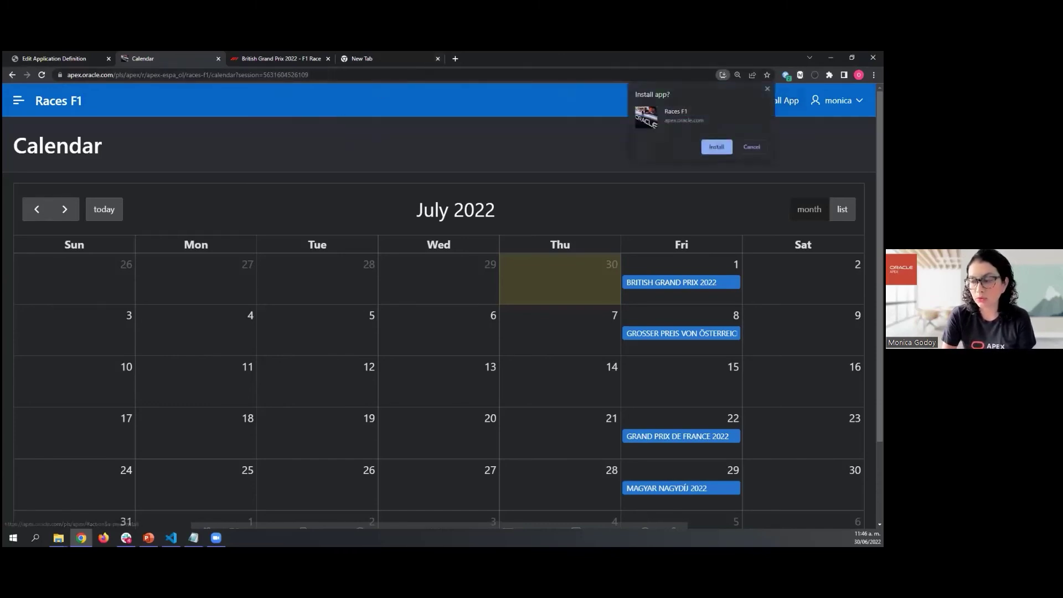
pyautogui.click(708, 148)
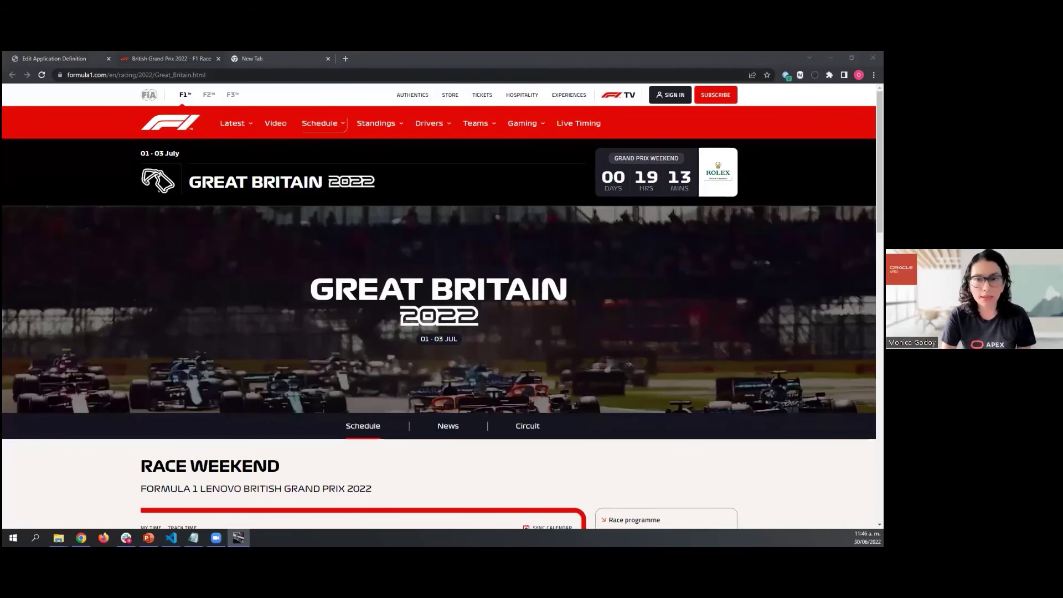
# - Check the installed app's calendar in a maximized and a narrow window, and expand its navigation menu
pyautogui.doubleClick(126, 111)
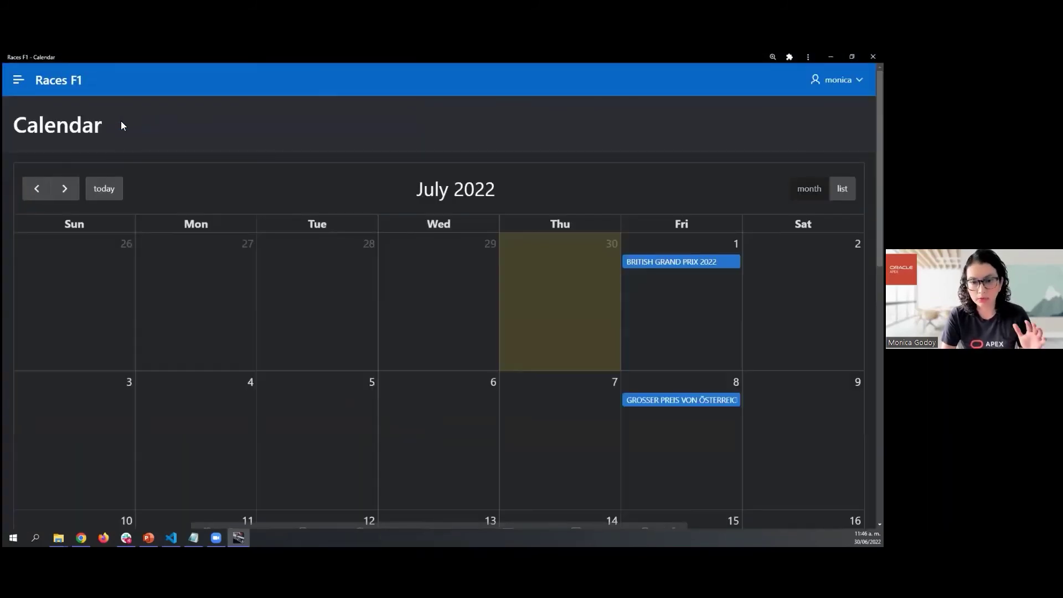
pyautogui.doubleClick(140, 63)
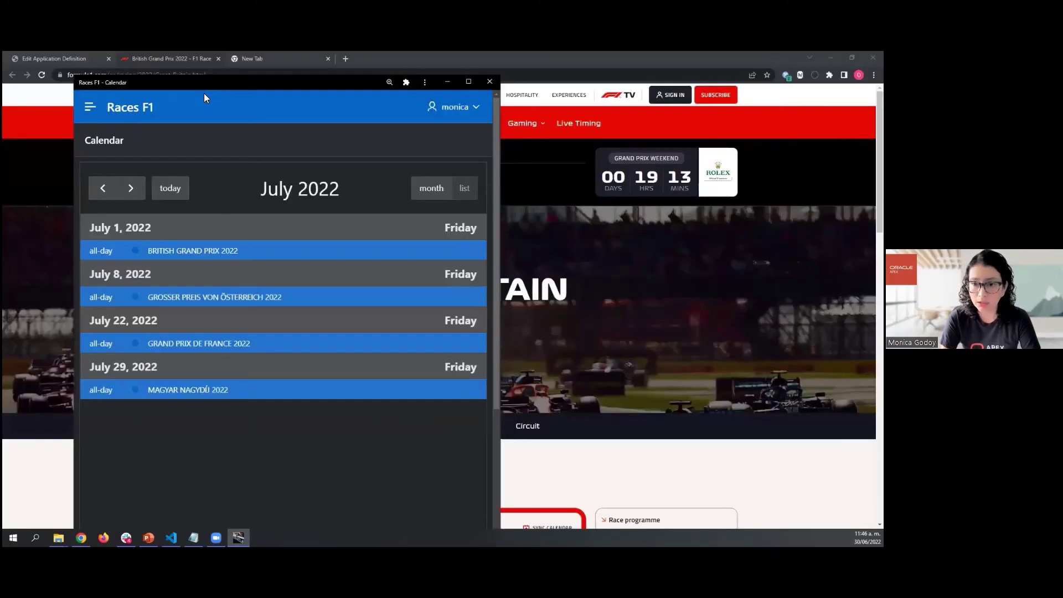
pyautogui.click(91, 111)
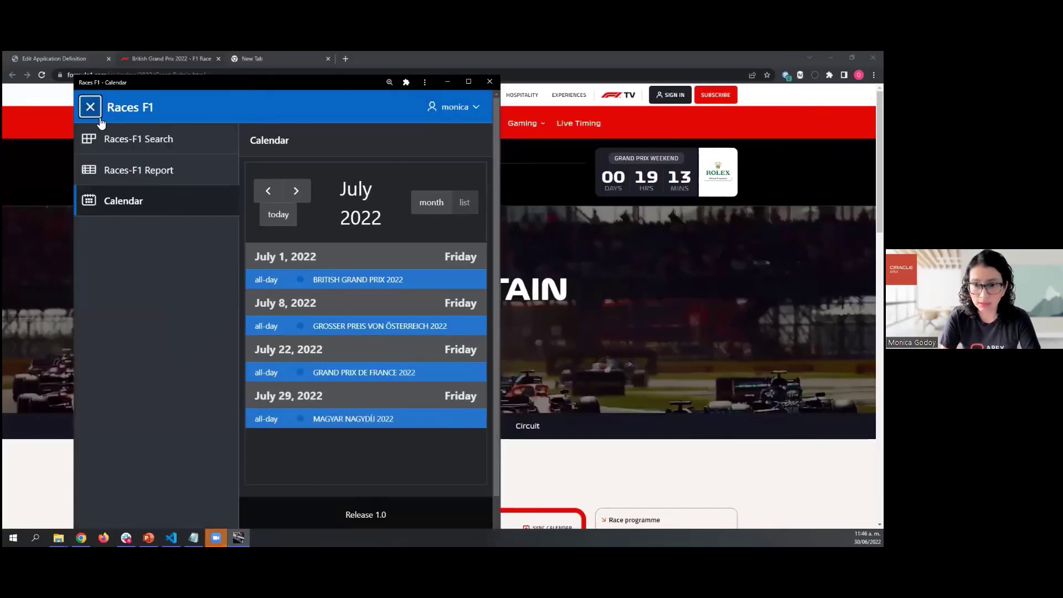
# - Open the Races-F1 Search page in the installed app and look through its search facets and July race cards
pyautogui.click(137, 138)
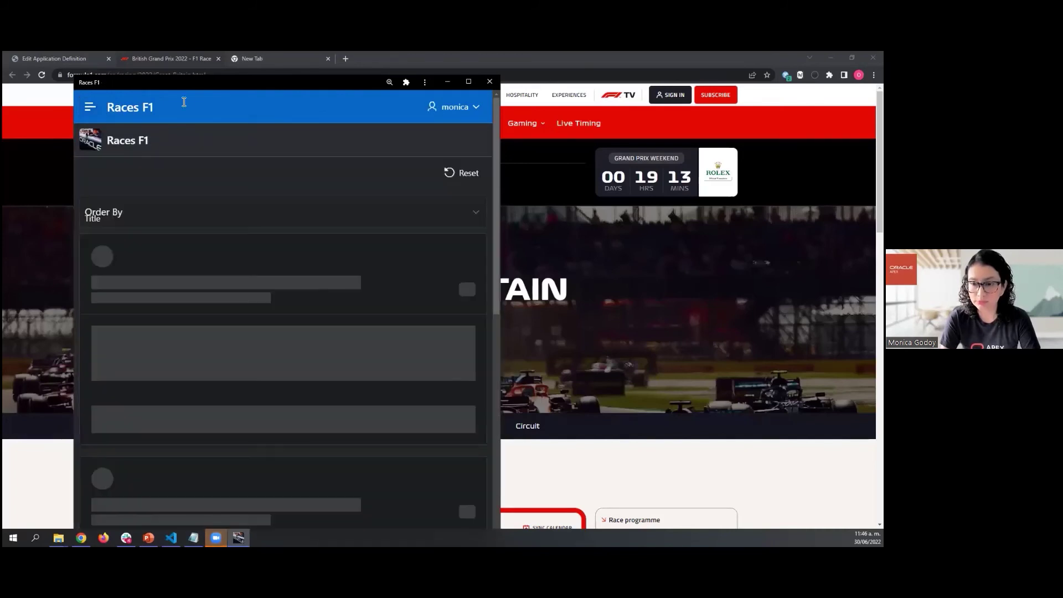
pyautogui.moveTo(187, 81); pyautogui.dragTo(187, 62)
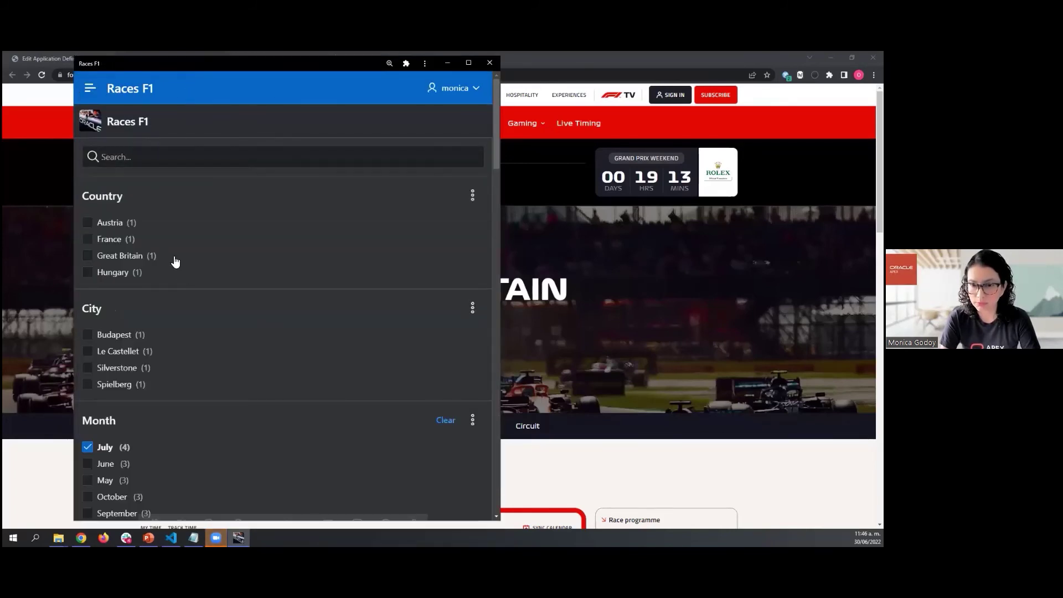
pyautogui.scroll(-10, 267, 253)
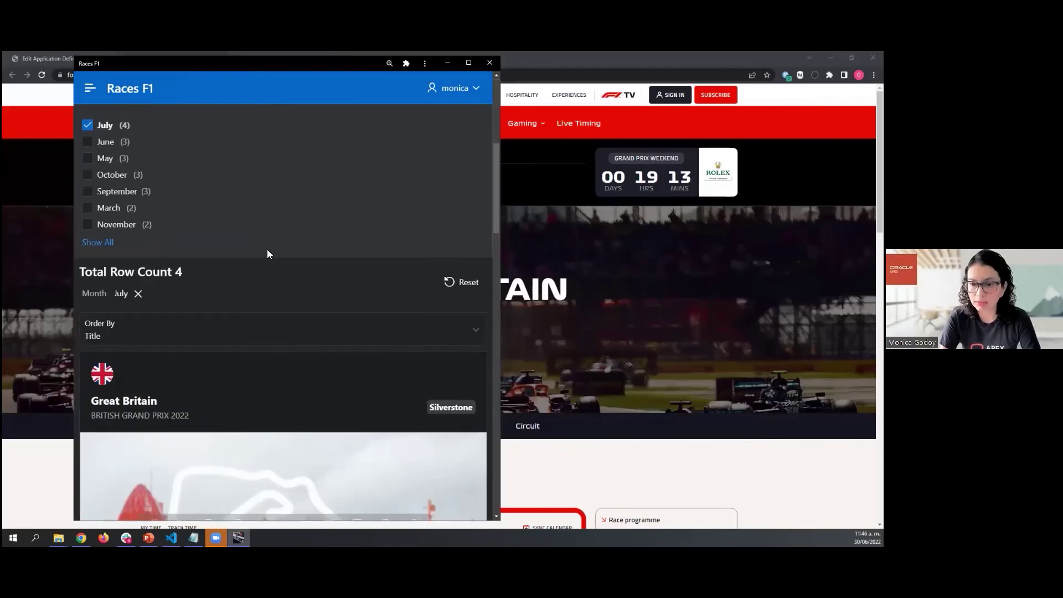
pyautogui.scroll(-3, 267, 253)
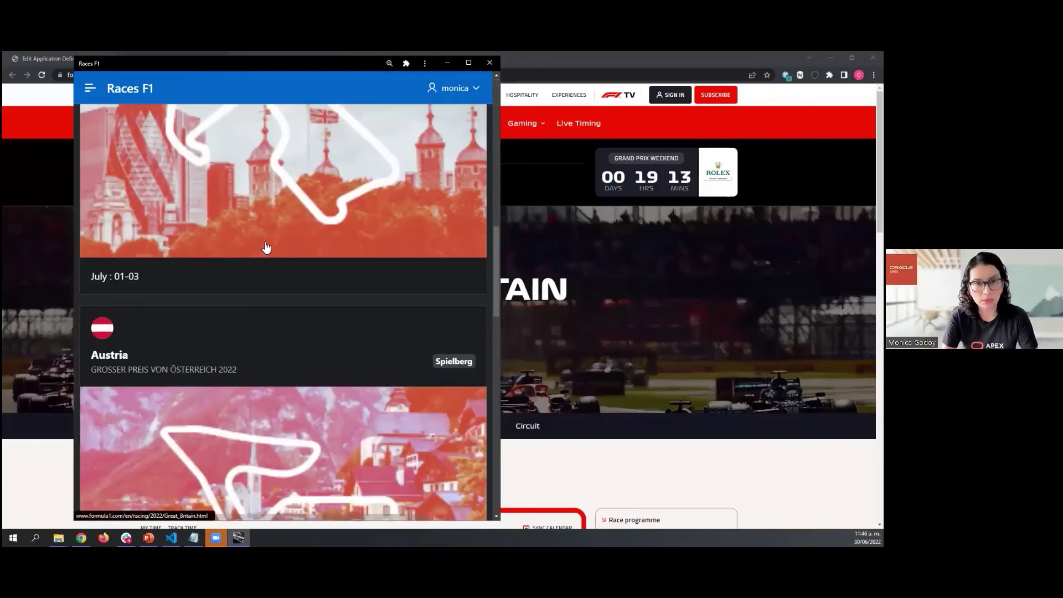
pyautogui.scroll(3, 265, 255)
pyautogui.scroll(3, 264, 244)
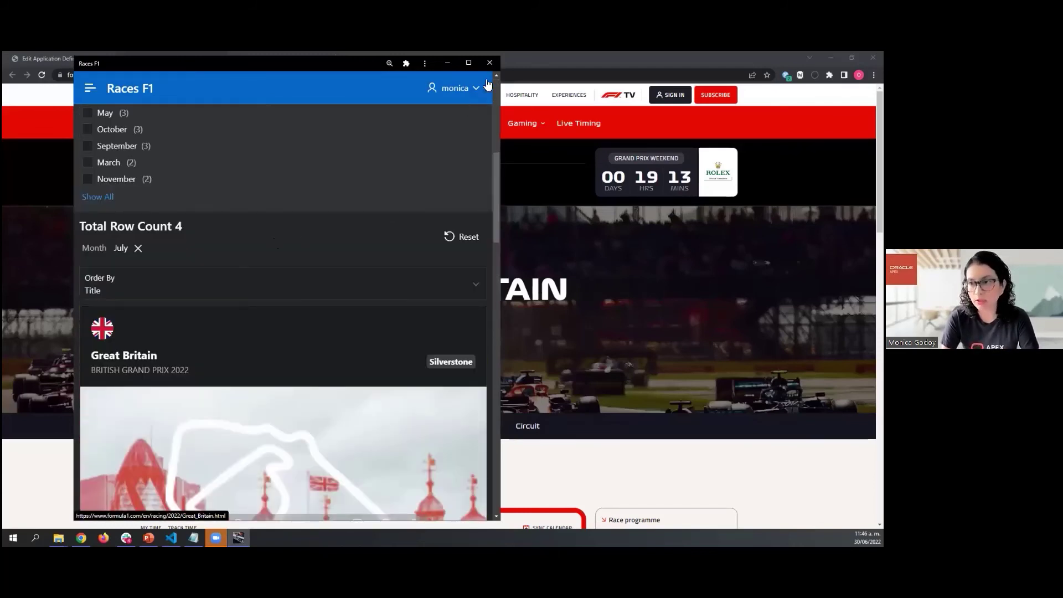
# - Maximize the installed Races F1 window and collapse its navigation menu on the search page
pyautogui.click(468, 64)
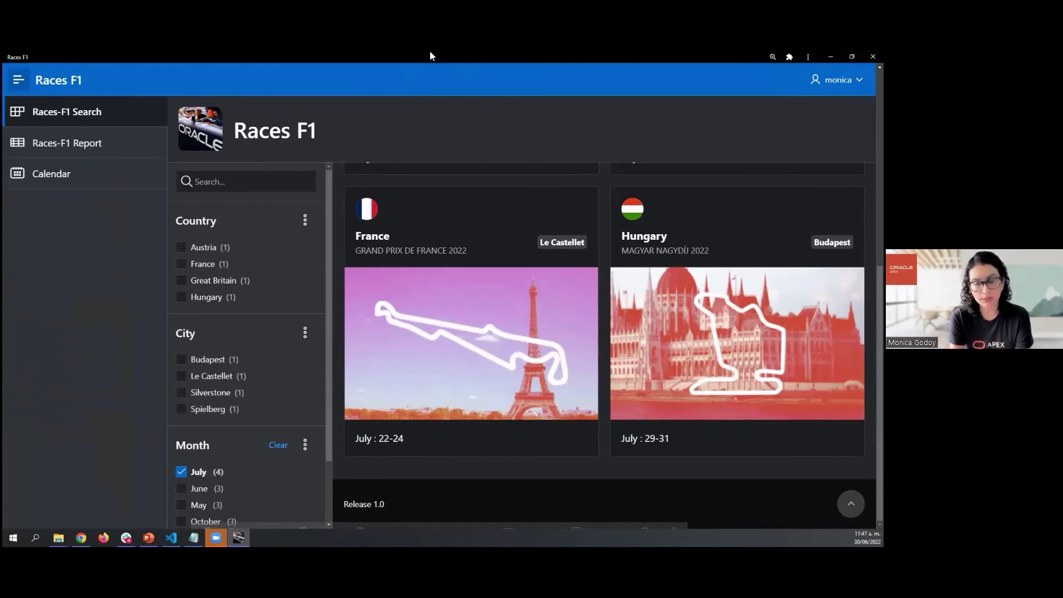
pyautogui.click(19, 82)
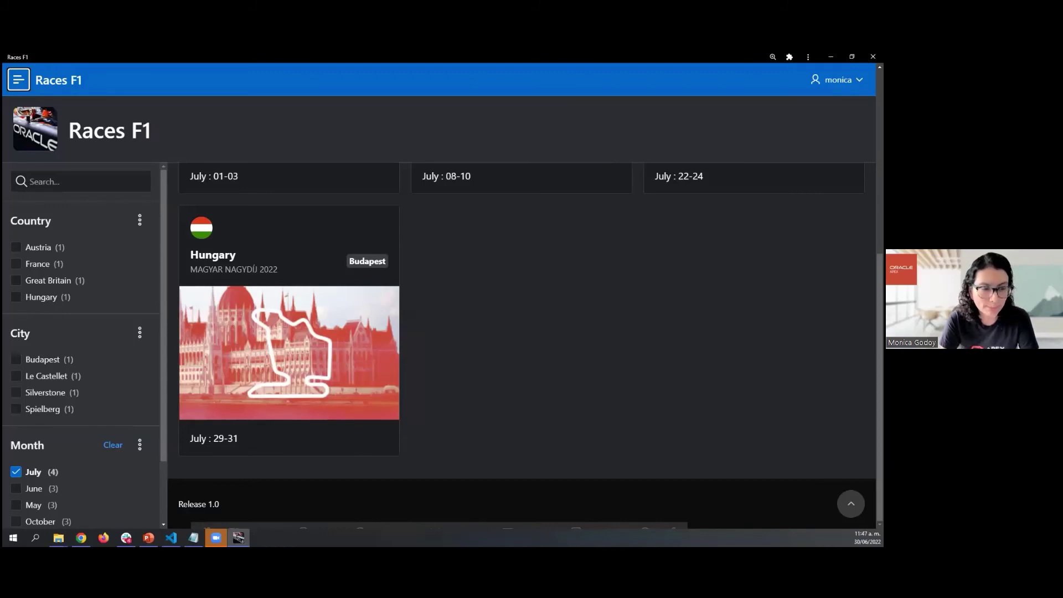
# - Open the Theme Roller, move its window over the race cards, and review the selectable theme styles without changing the current one
pyautogui.moveTo(623, 529)
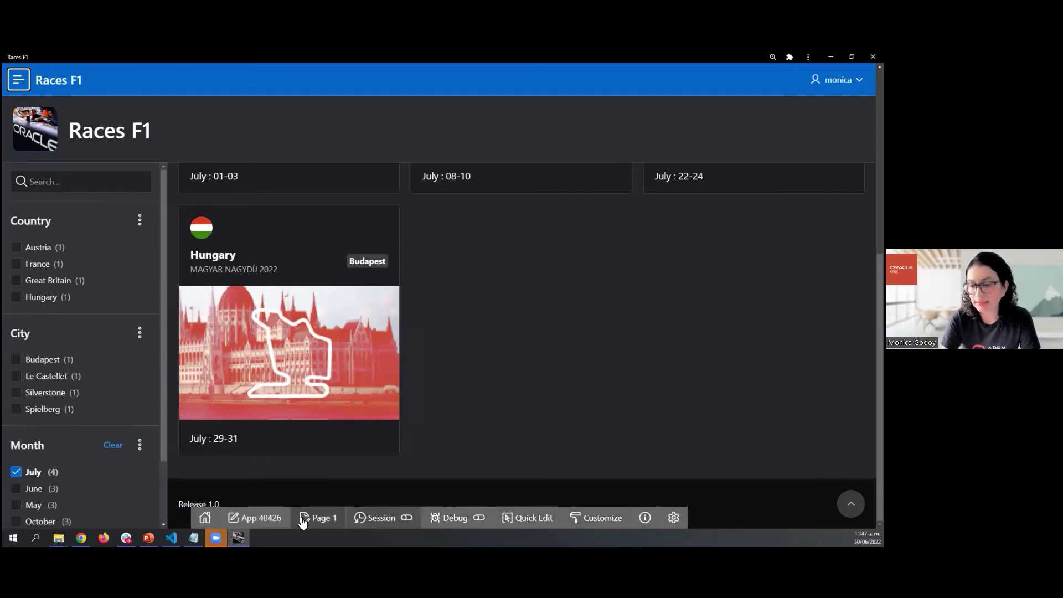
pyautogui.click(609, 520)
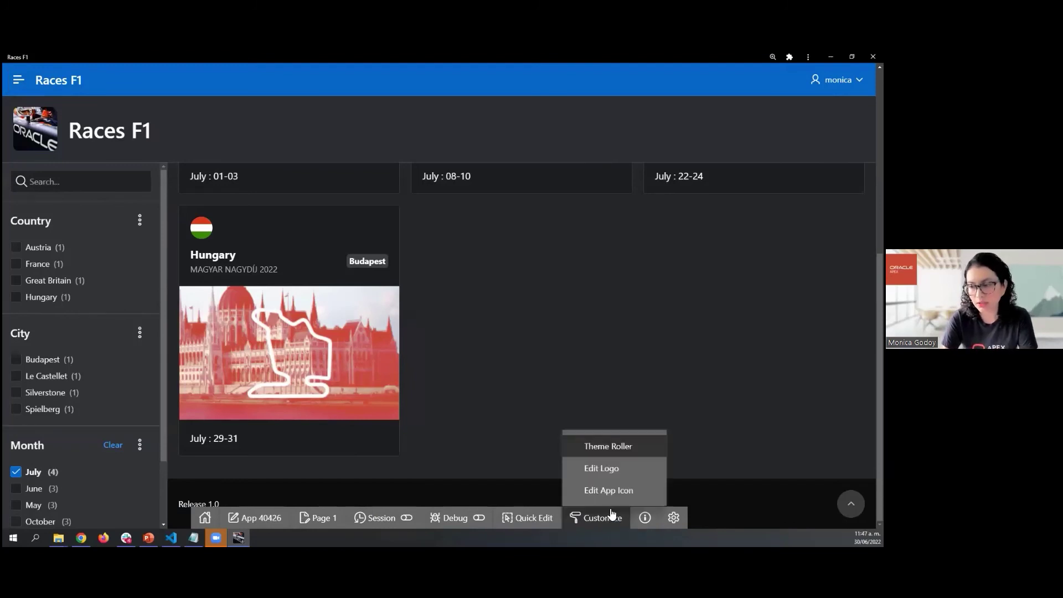
pyautogui.click(613, 466)
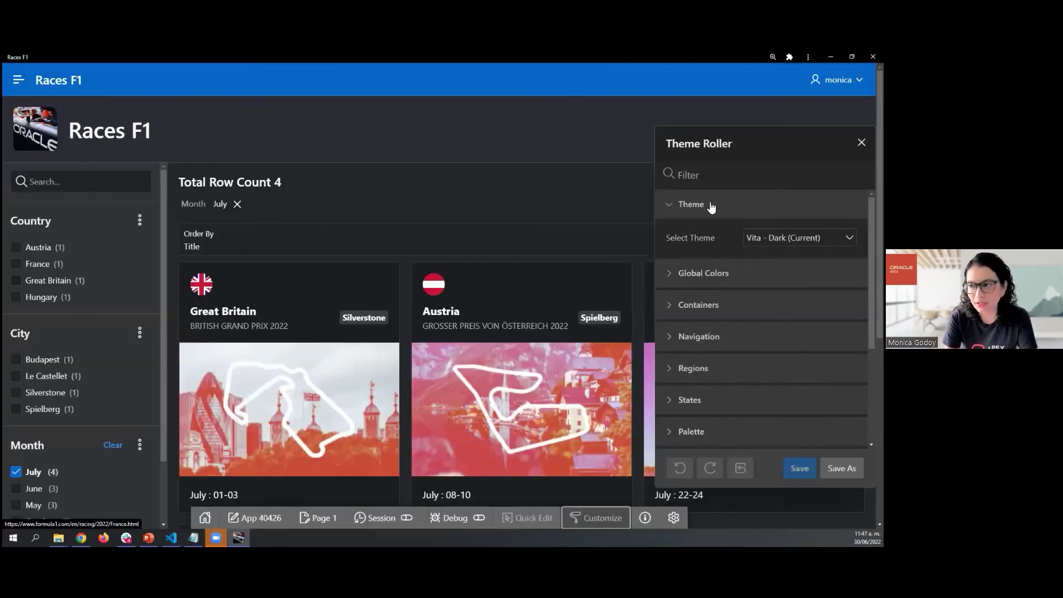
pyautogui.moveTo(710, 146); pyautogui.dragTo(351, 131)
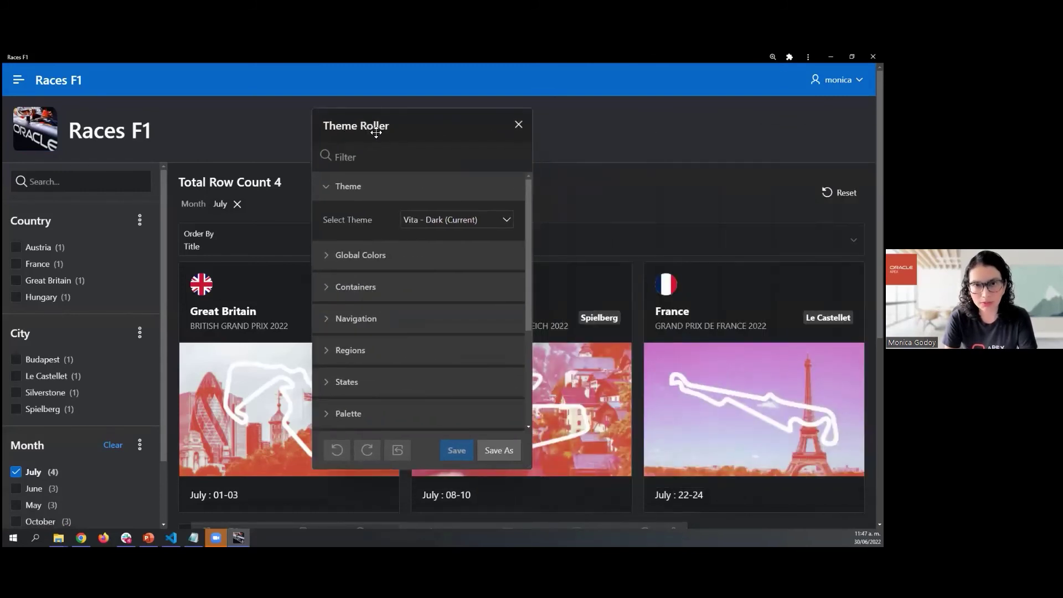
pyautogui.click(431, 220)
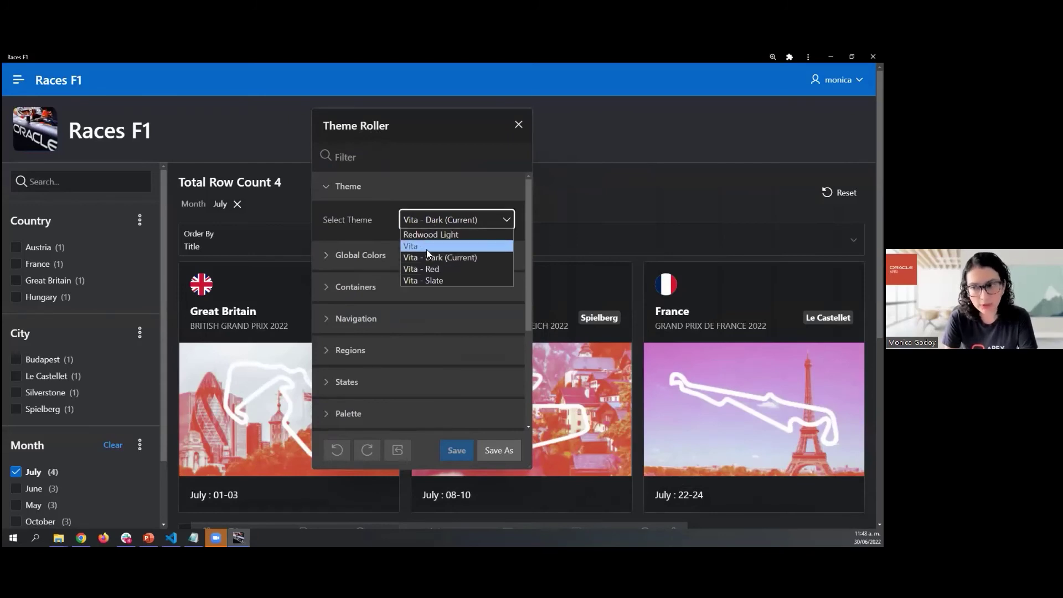
pyautogui.click(418, 202)
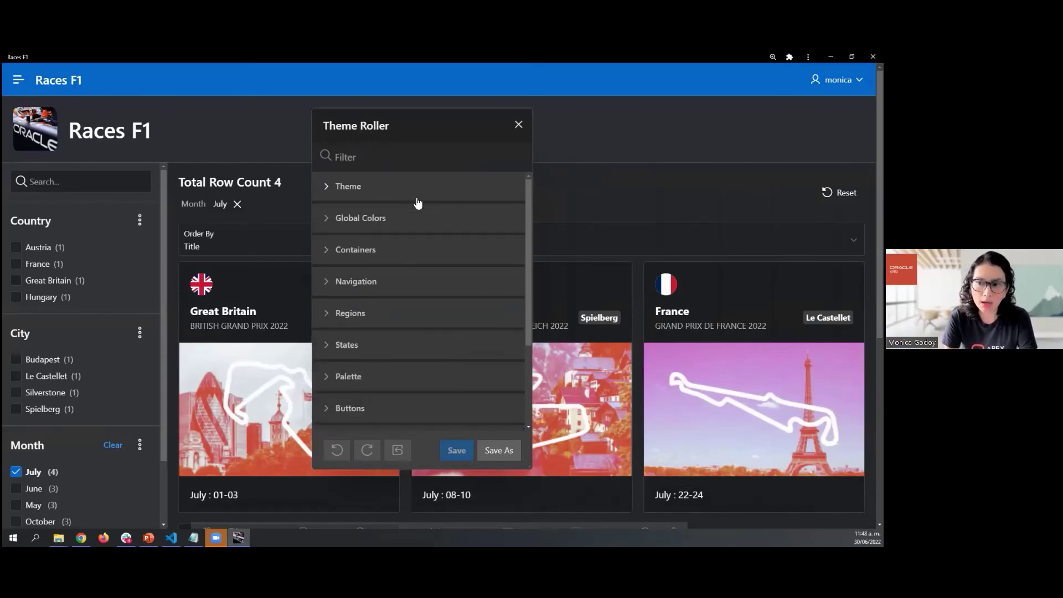
# - Try the light blue b8d6f2 as the Primary Accent among the theme's global colors
pyautogui.click(393, 227)
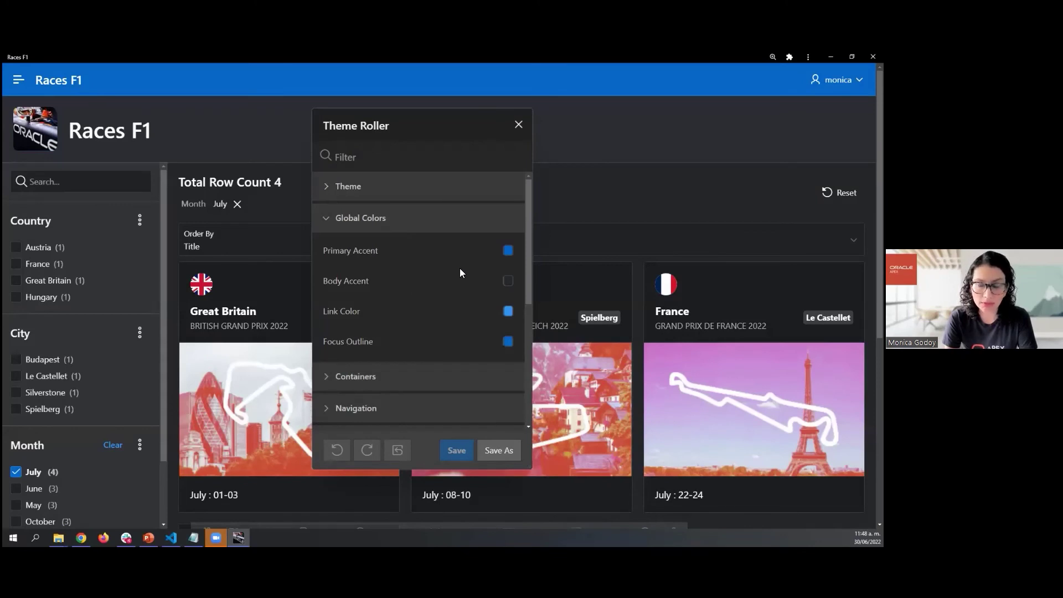
pyautogui.scroll(-2, 451, 271)
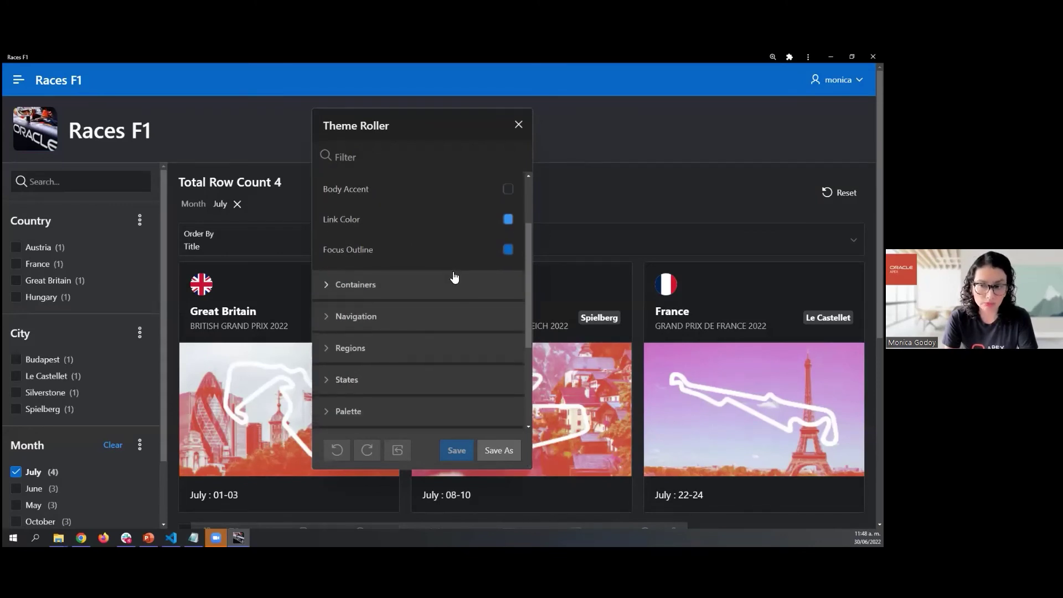
pyautogui.scroll(2, 466, 247)
pyautogui.click(508, 251)
pyautogui.click(593, 347)
pyautogui.click(613, 288)
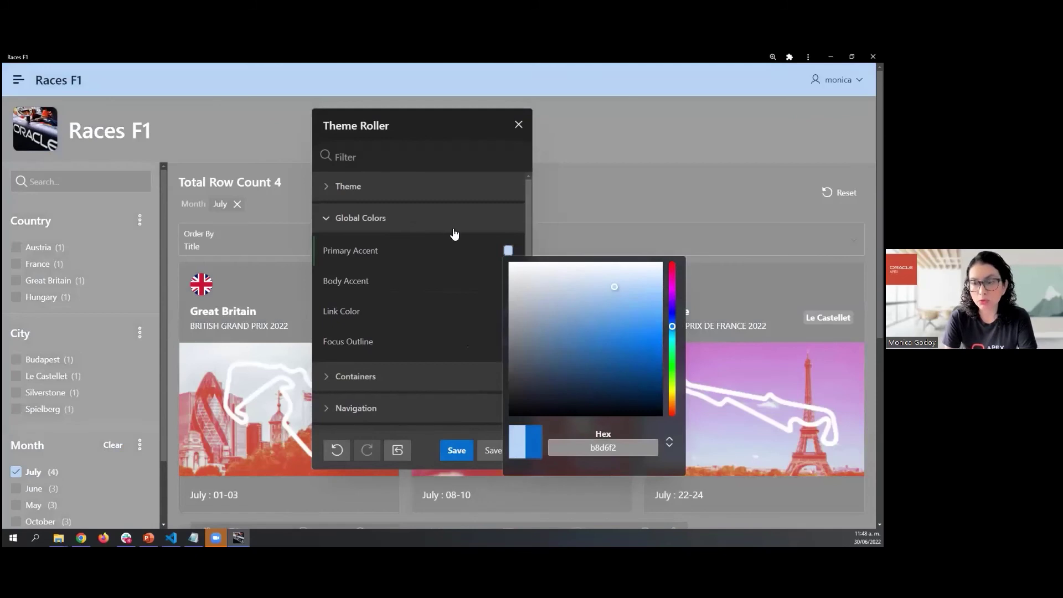
# - Look through the remaining Theme Roller sections, including Custom CSS, and close it without saving
pyautogui.click(433, 160)
pyautogui.scroll(-5, 439, 259)
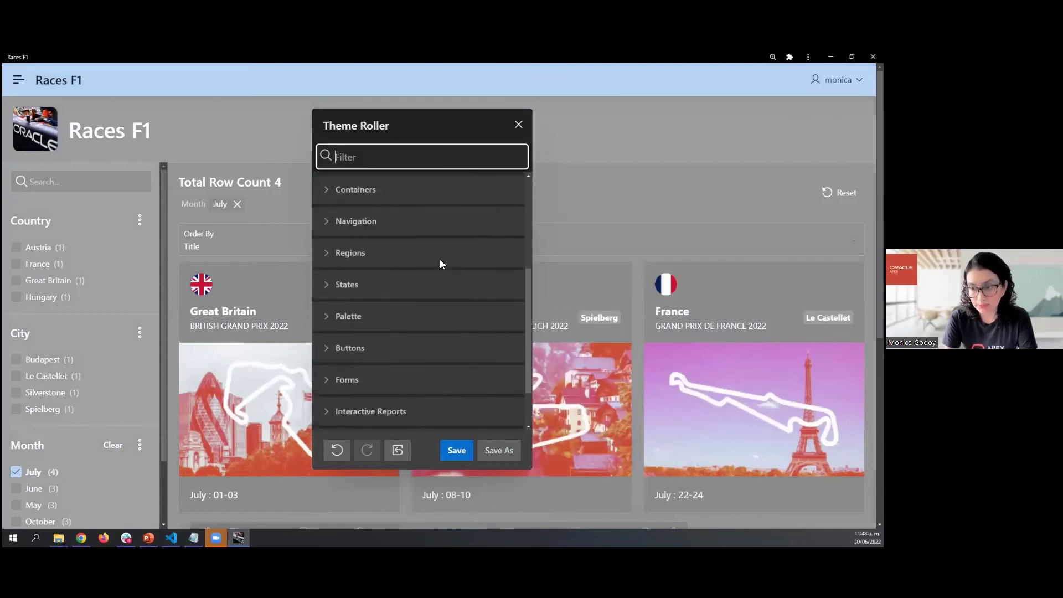
pyautogui.scroll(-3, 437, 275)
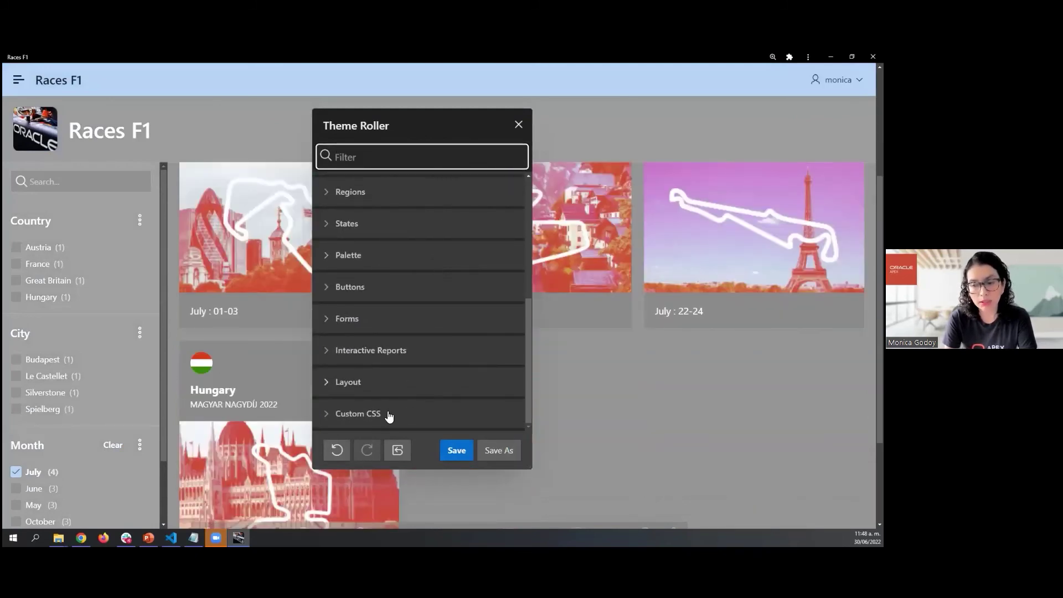
pyautogui.press('Tab')
pyautogui.press('Return')
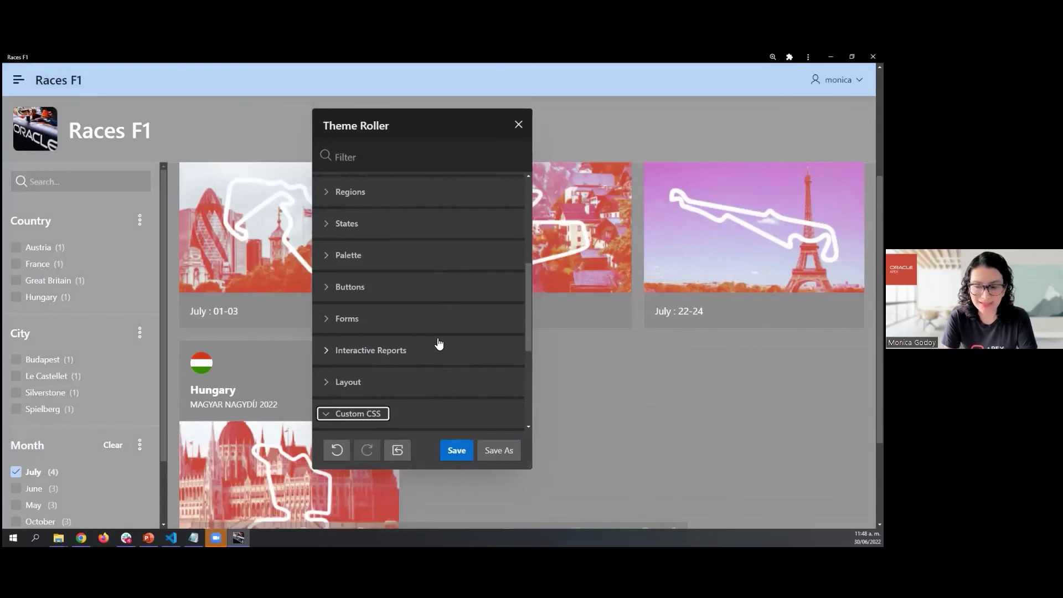
pyautogui.scroll(-4, 440, 344)
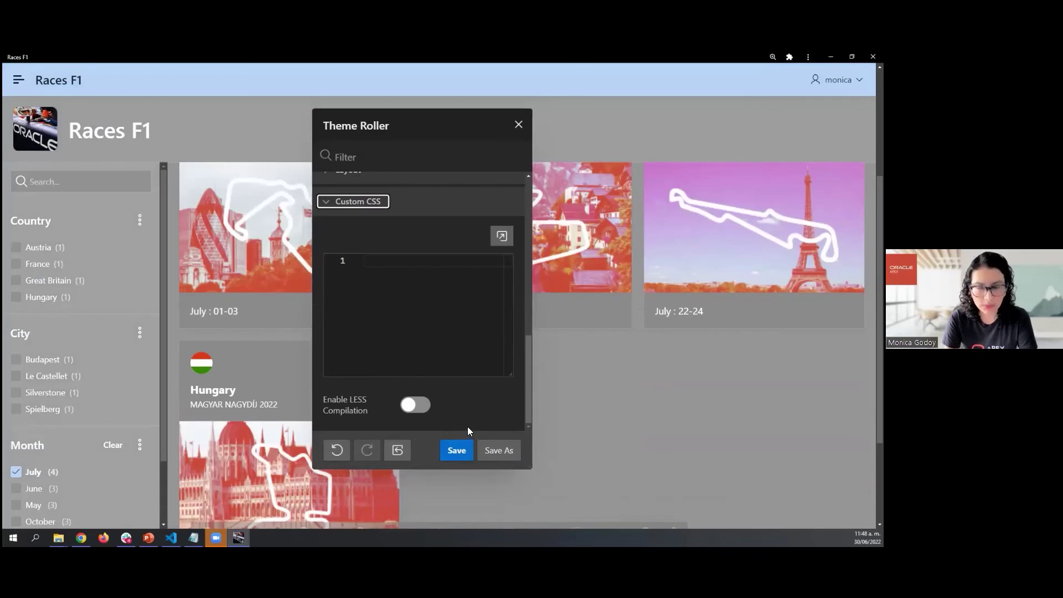
pyautogui.click(518, 125)
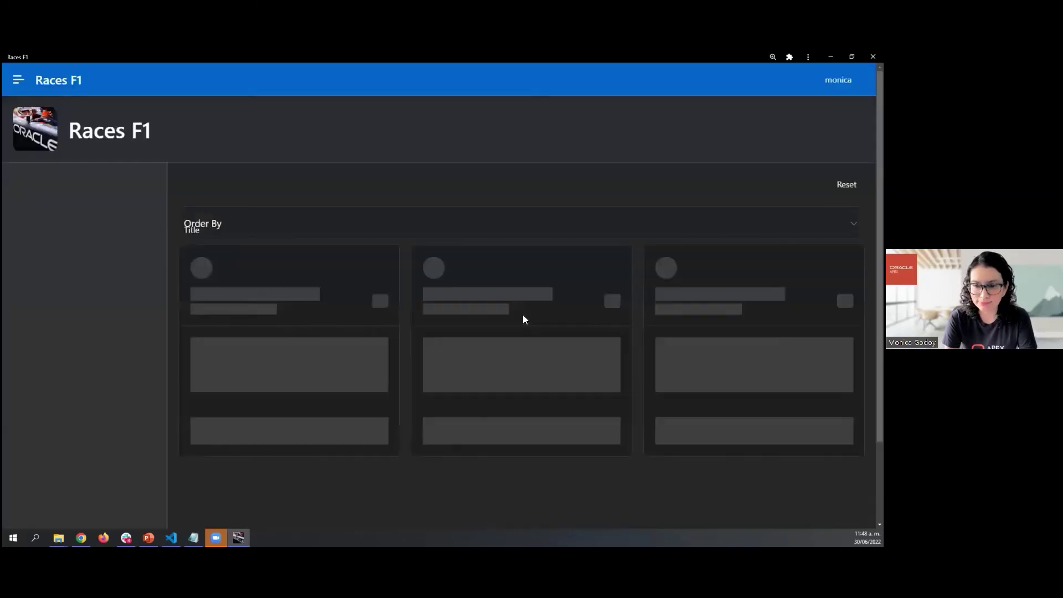
# - Switch to the PowerPoint presentation and start the slide show from the "Want to Learn More?" slide
pyautogui.scroll(-3, 527, 320)
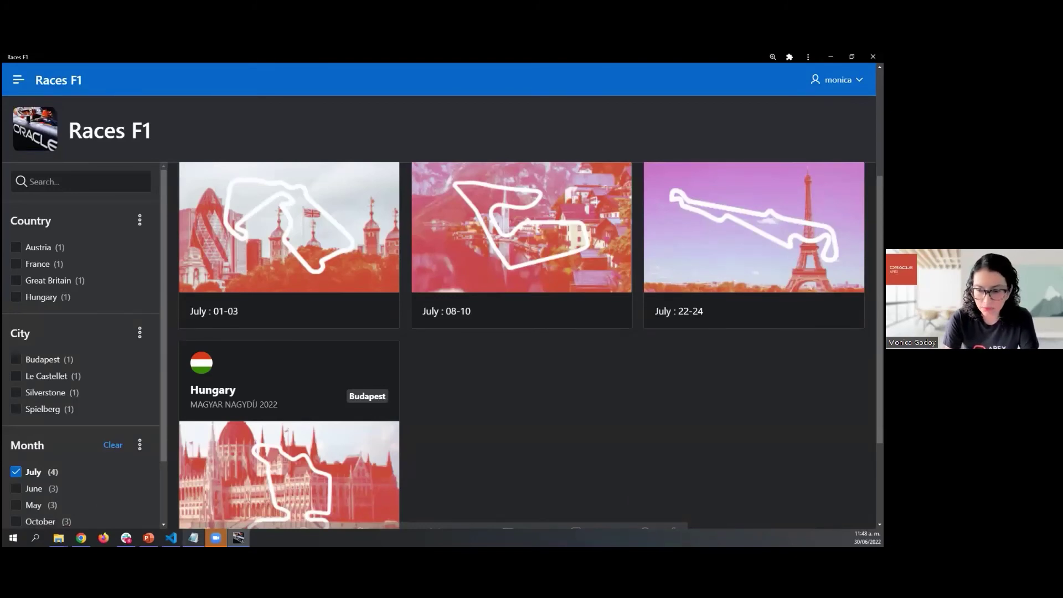
pyautogui.moveTo(148, 538)
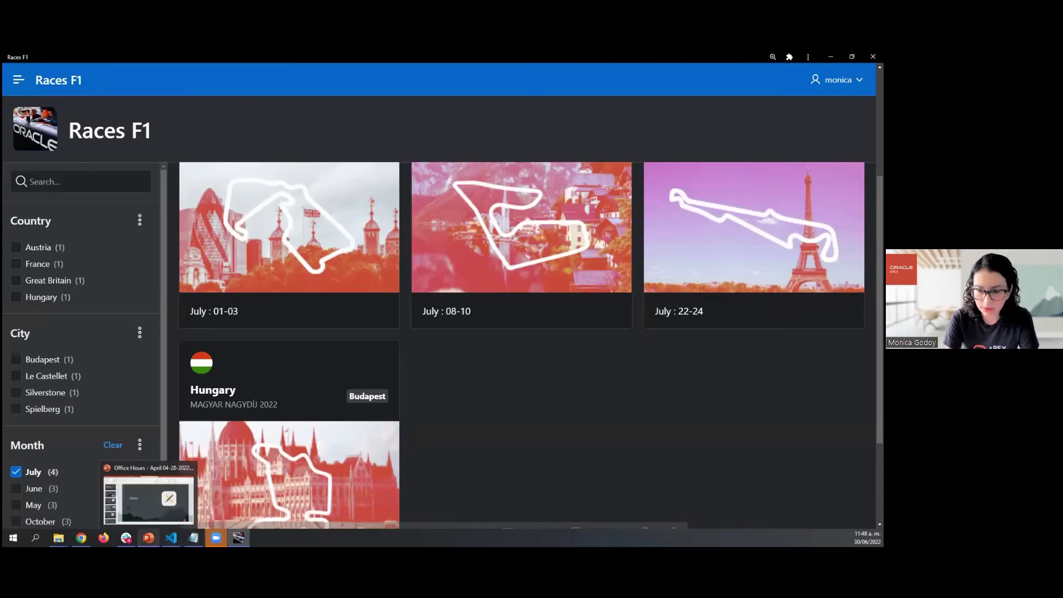
pyautogui.click(148, 512)
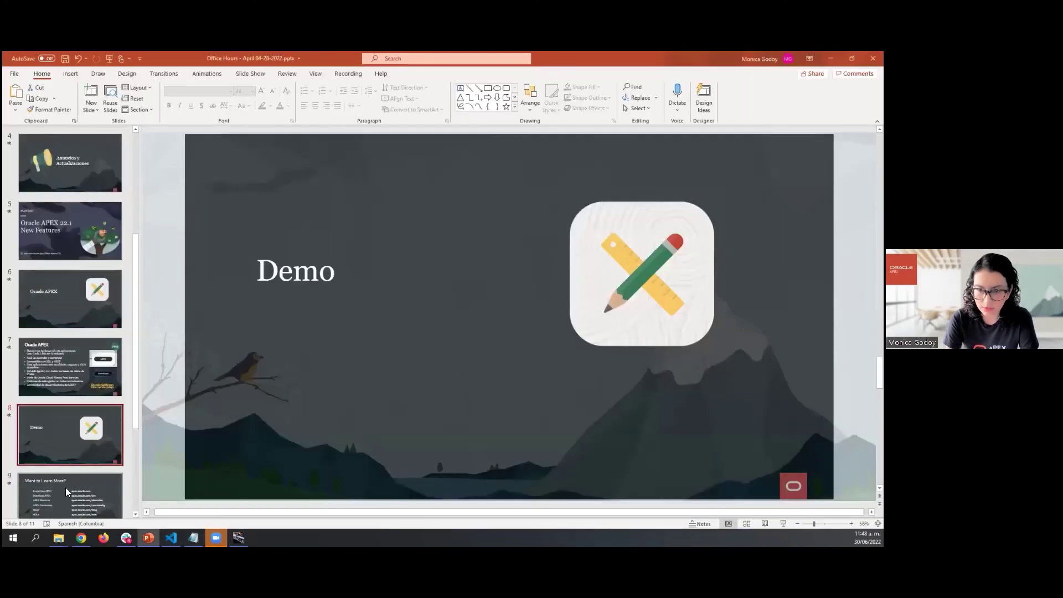
pyautogui.click(65, 487)
pyautogui.click(783, 523)
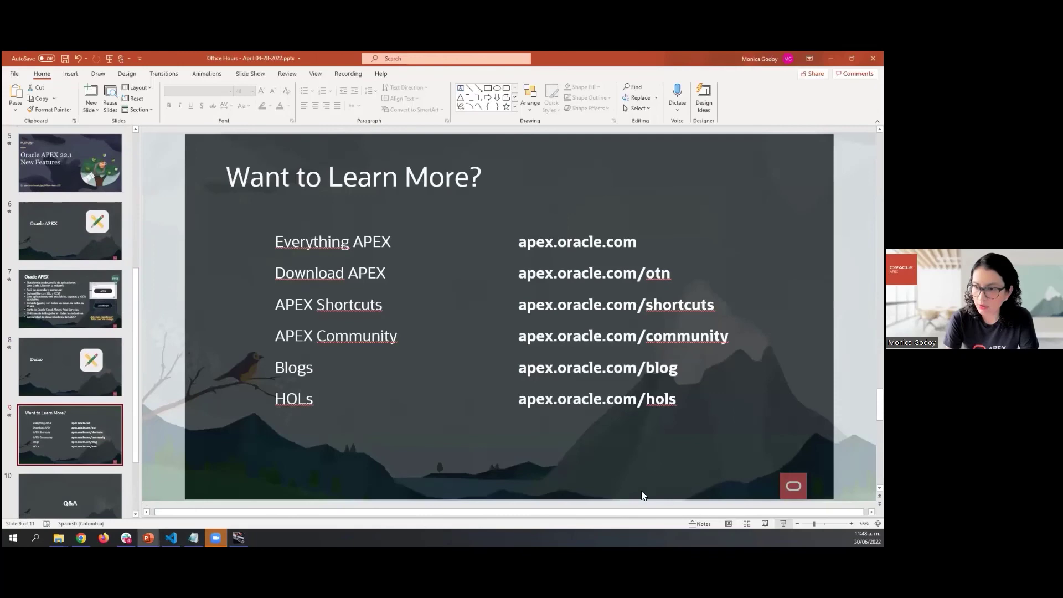
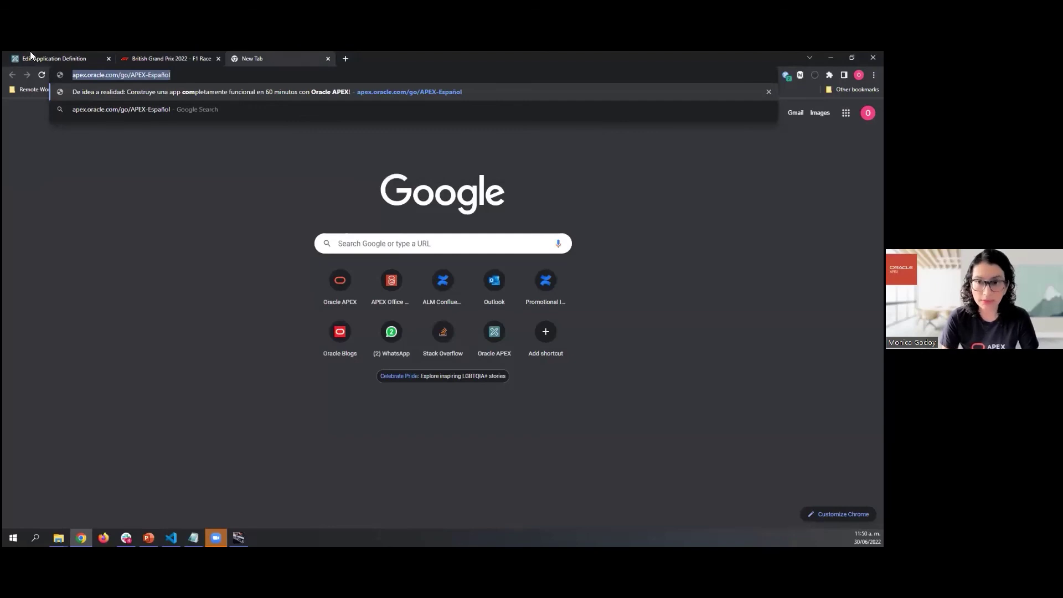
# - Return to the APEX browser tab and open the Oracle APEX Accounts authentication scheme from application 40426's Shared Components
pyautogui.click(44, 58)
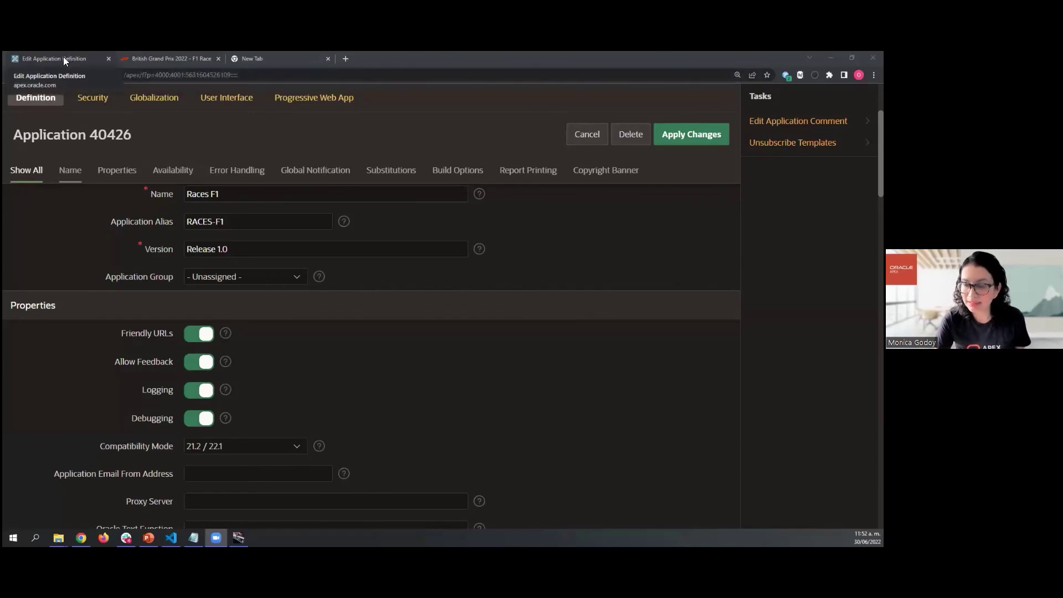
pyautogui.scroll(3, 177, 400)
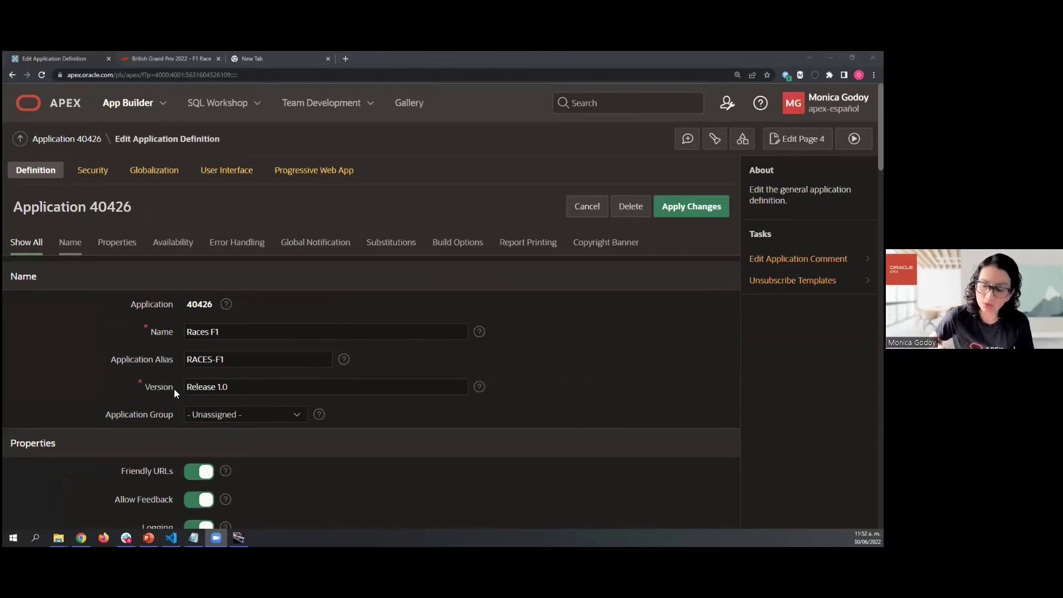
pyautogui.click(99, 143)
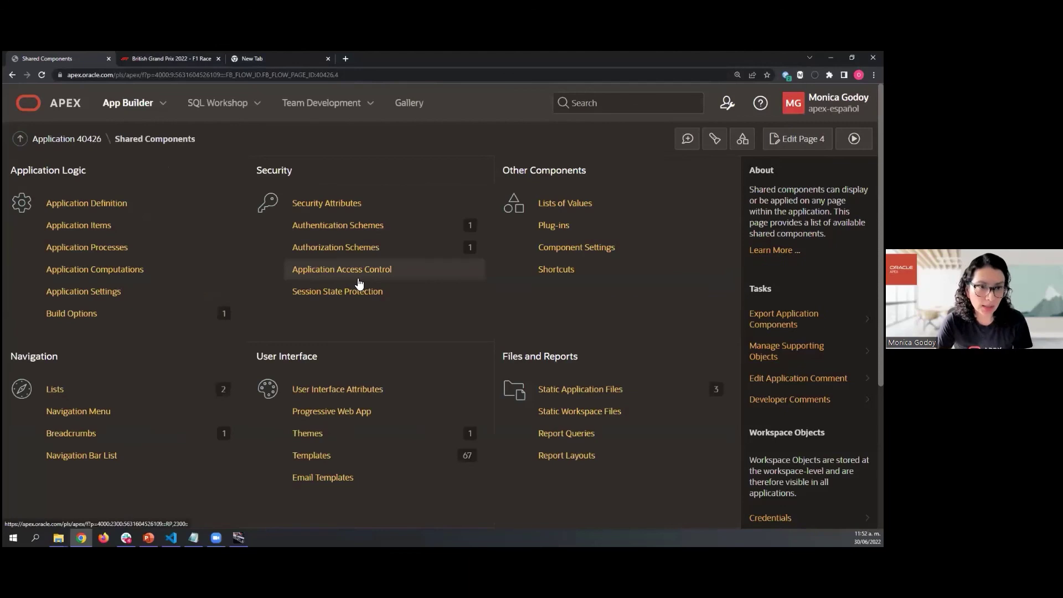
pyautogui.click(368, 229)
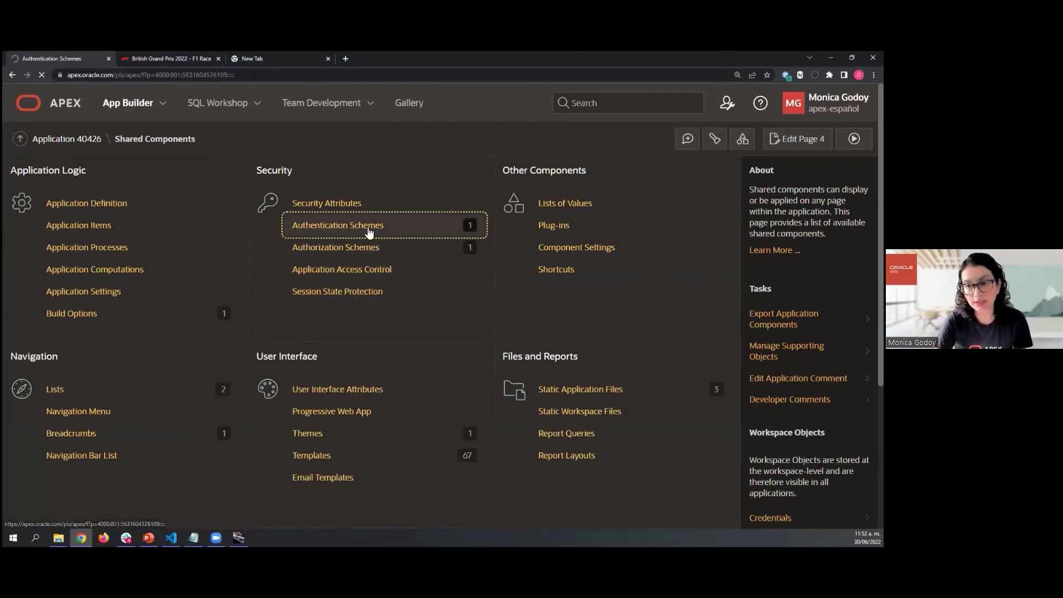
pyautogui.click(97, 265)
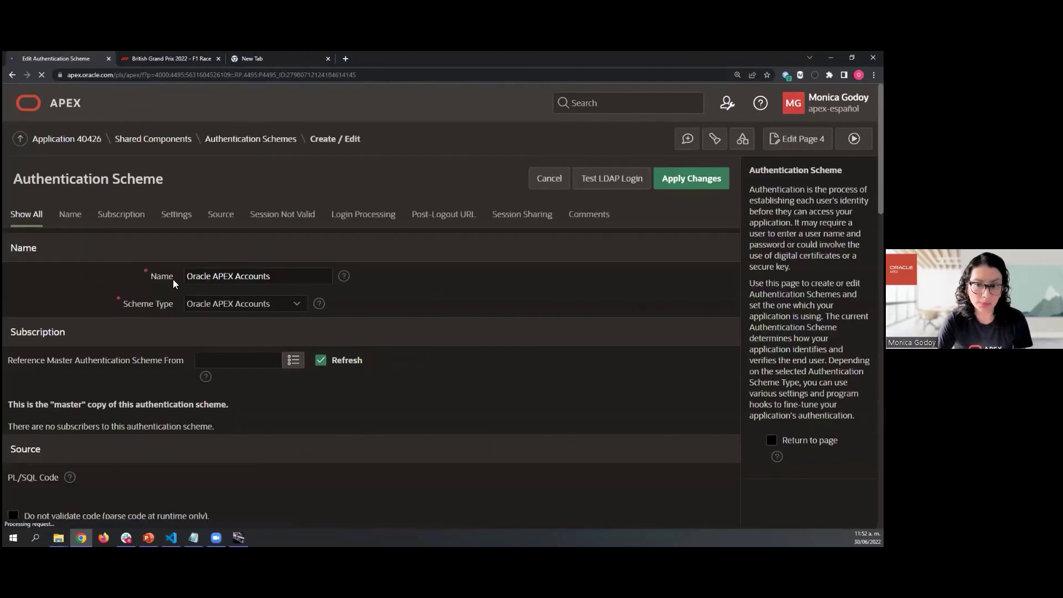
# - Review the available scheme types for the authentication scheme, leaving Oracle APEX Accounts selected
pyautogui.click(245, 303)
pyautogui.click(229, 303)
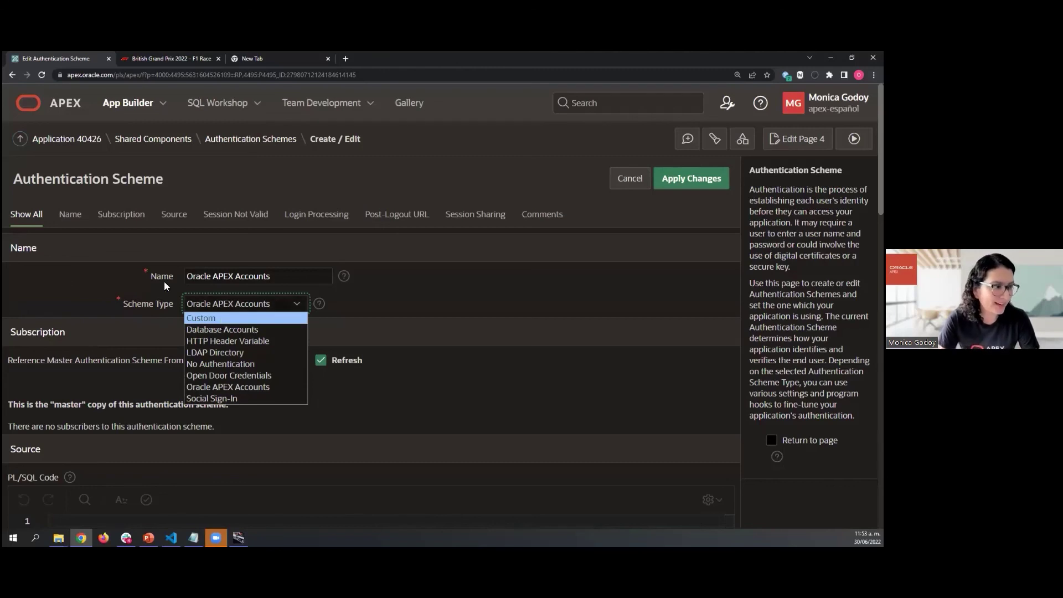
pyautogui.hotkey('alt', 'Tab')
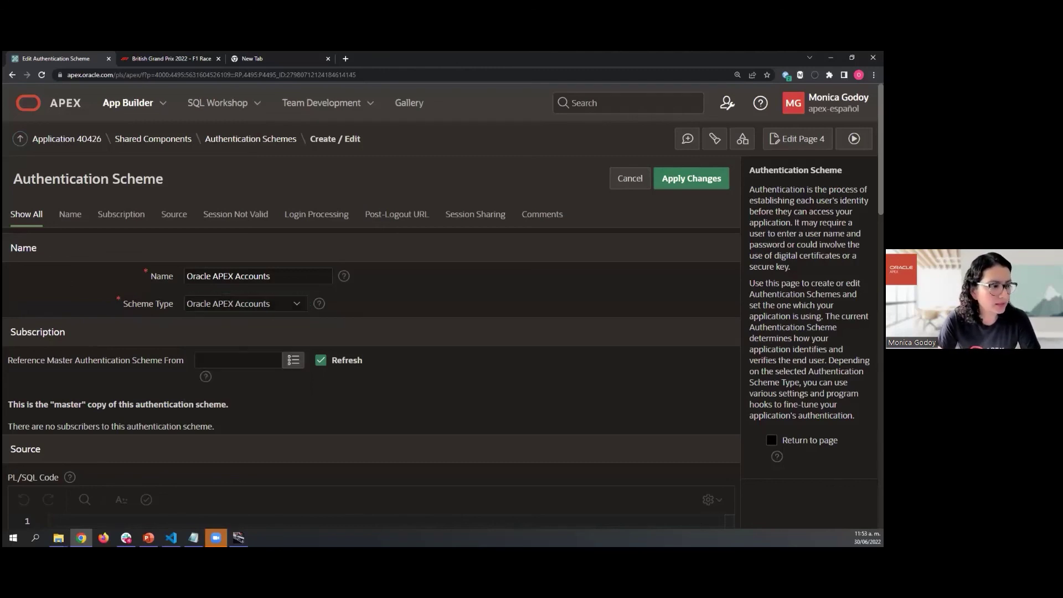